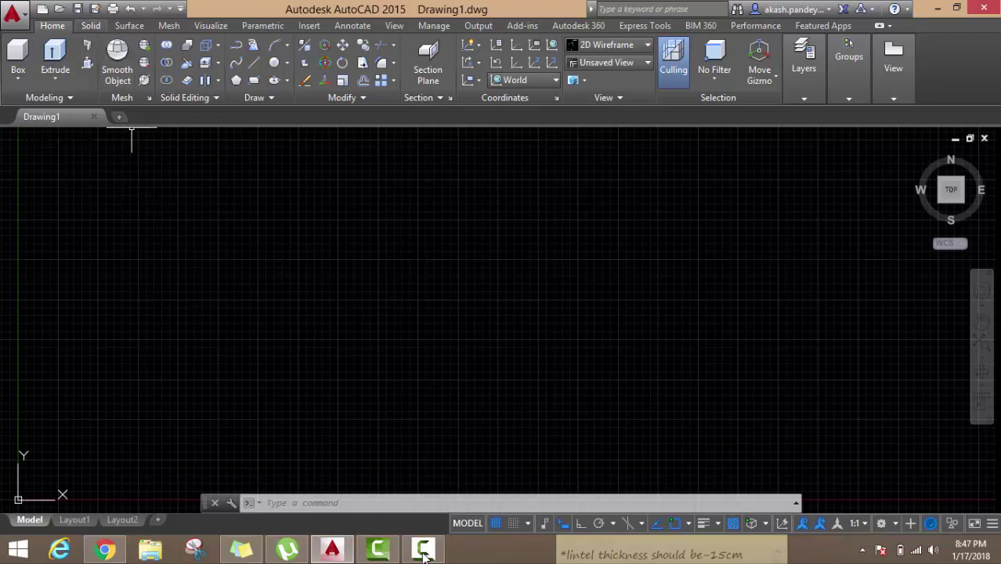
Step: Show the Solid tools and switch the empty drawing to SW Isometric, recentred on the origin
left_click(91, 25)
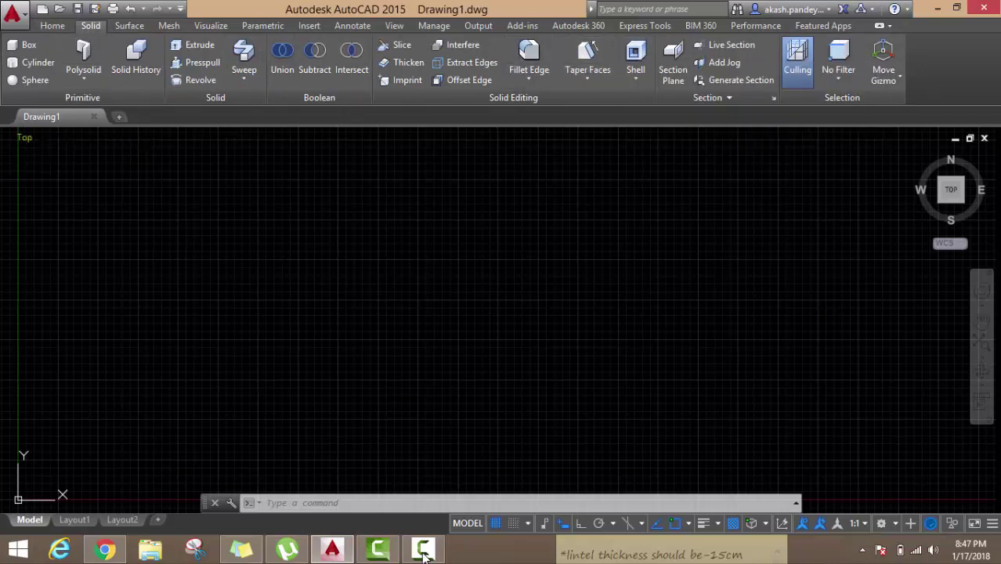
left_click(24, 137)
left_click(71, 271)
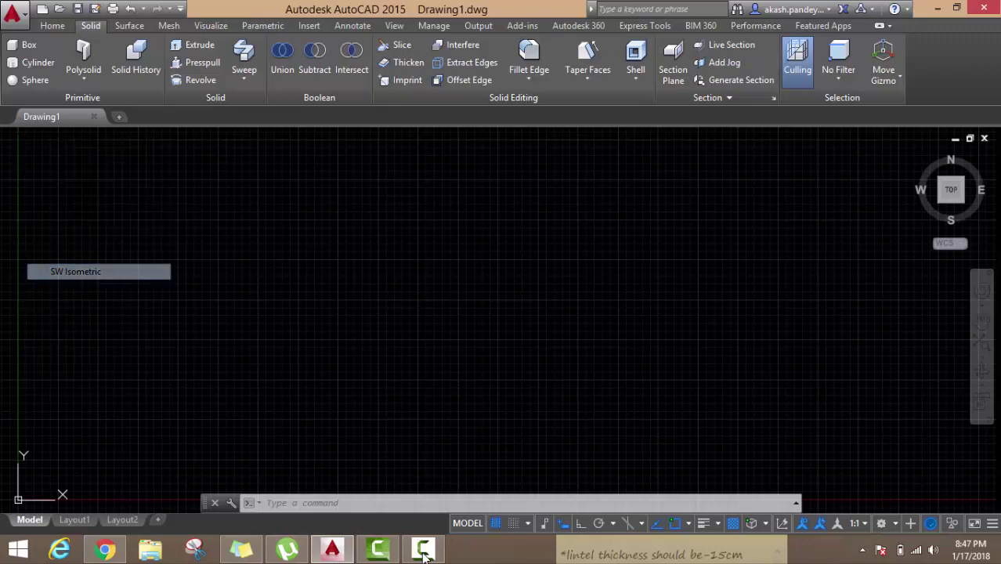
middle_click_drag(491, 226, 374, 266)
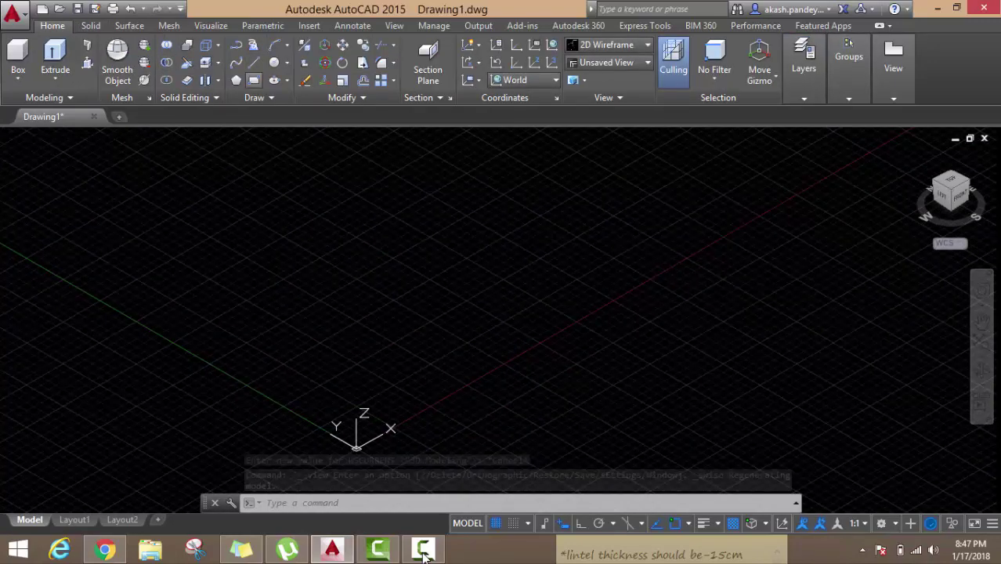
Step: Draw a rectangle on the XY ground plane by picking two opposite corners
left_click(253, 80)
left_click(304, 315)
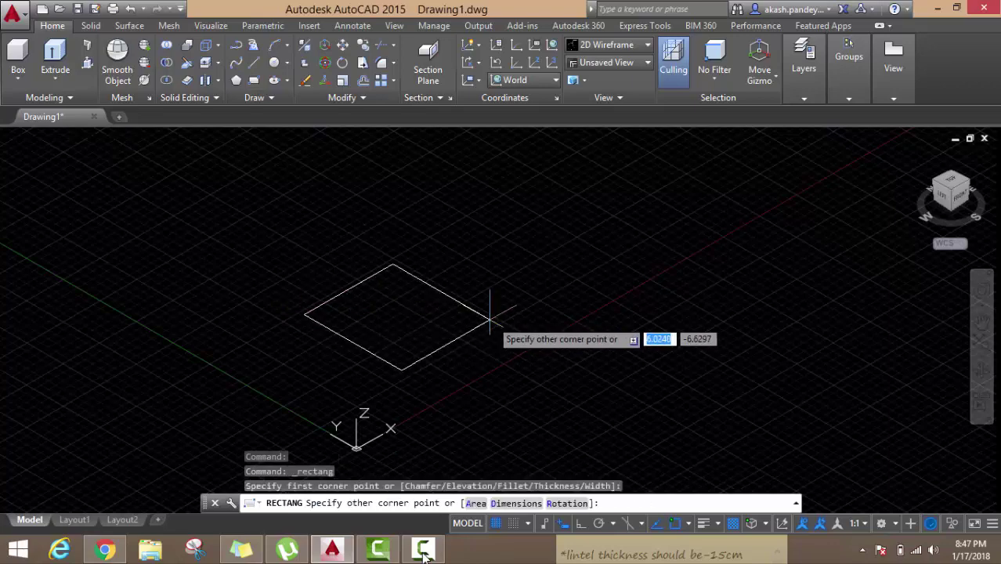
scroll(489, 320, "down", 5)
scroll(454, 329, "up", 3)
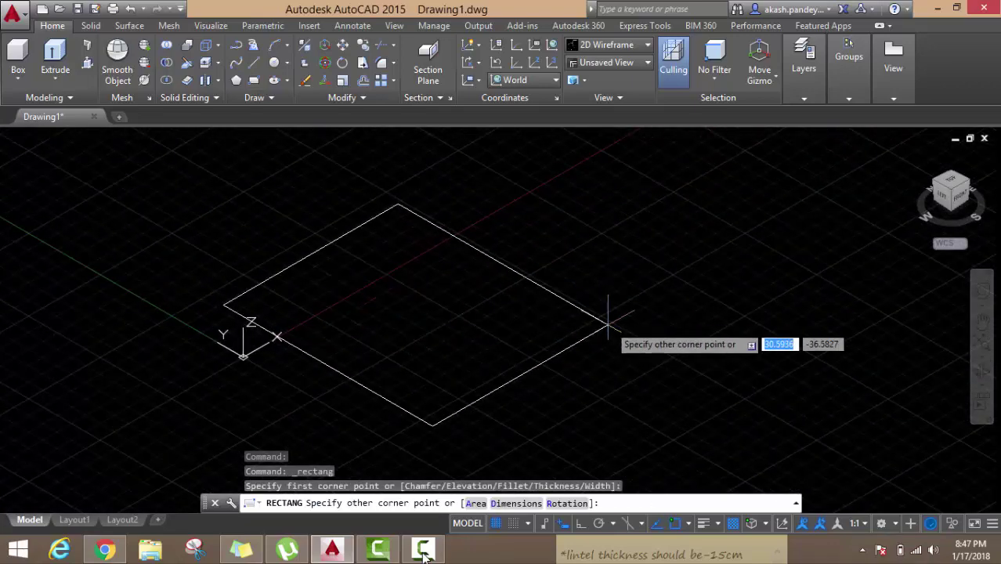
middle_click_drag(677, 320, 496, 300)
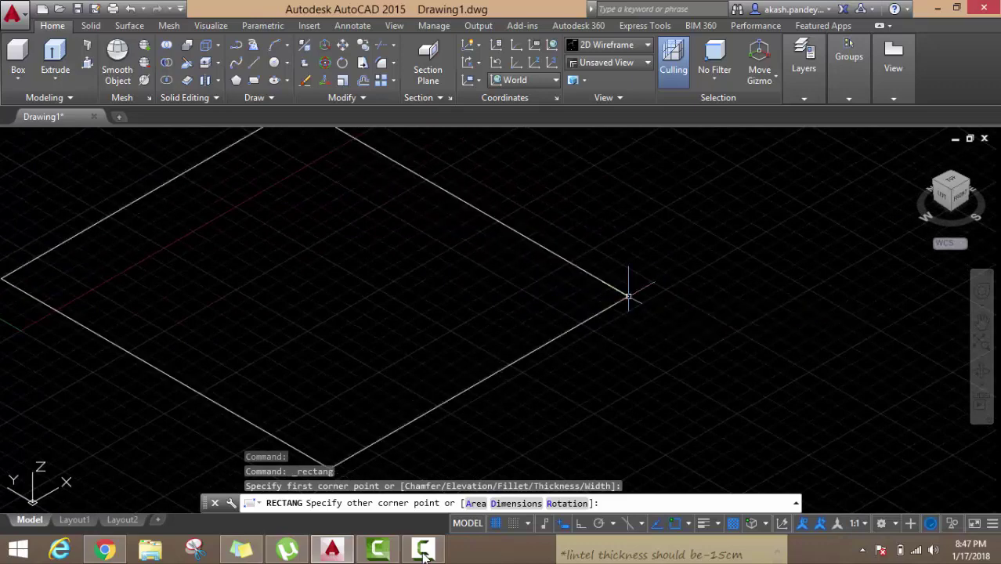
left_click(628, 296)
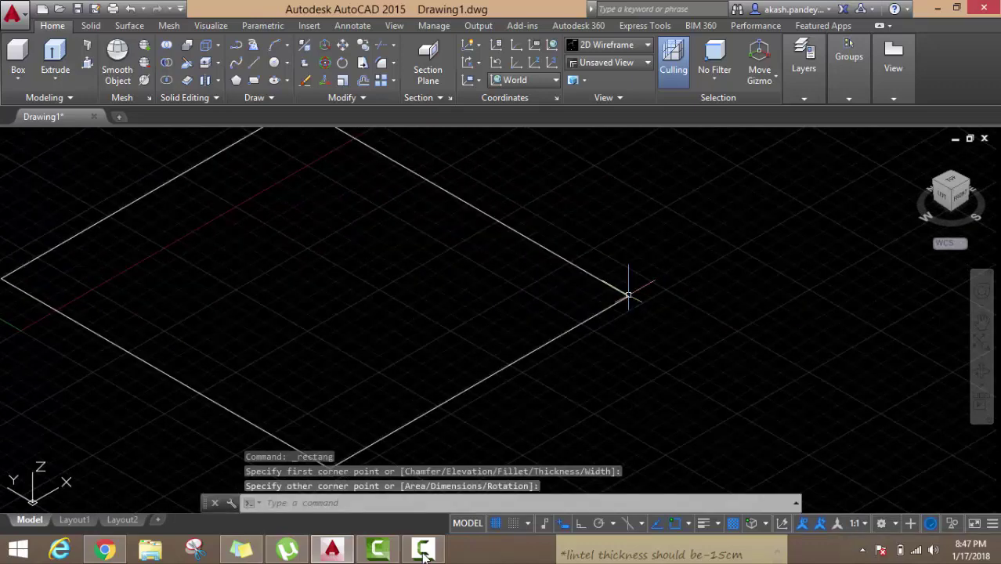
middle_click_drag(570, 286, 563, 327)
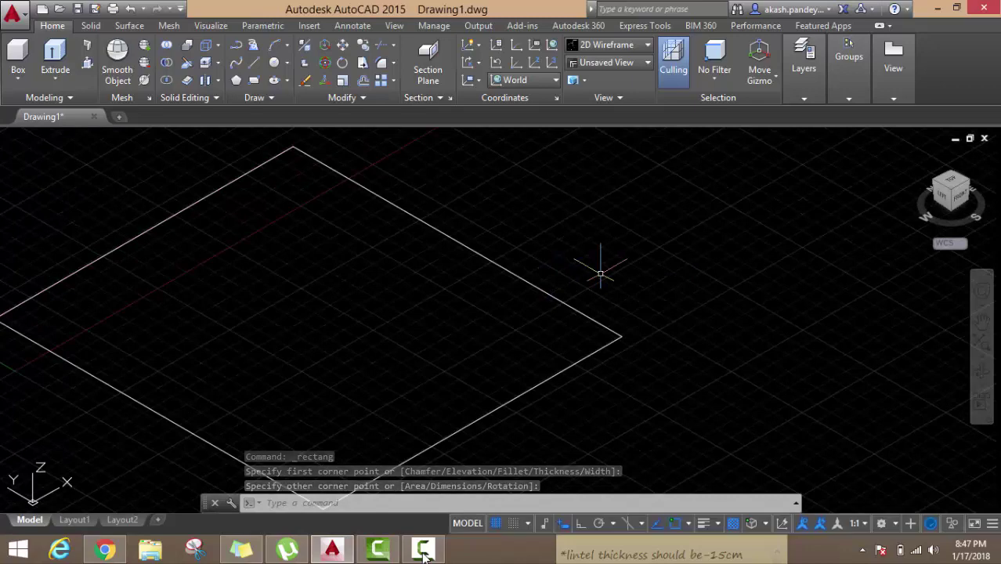
scroll(576, 282, "down", 2)
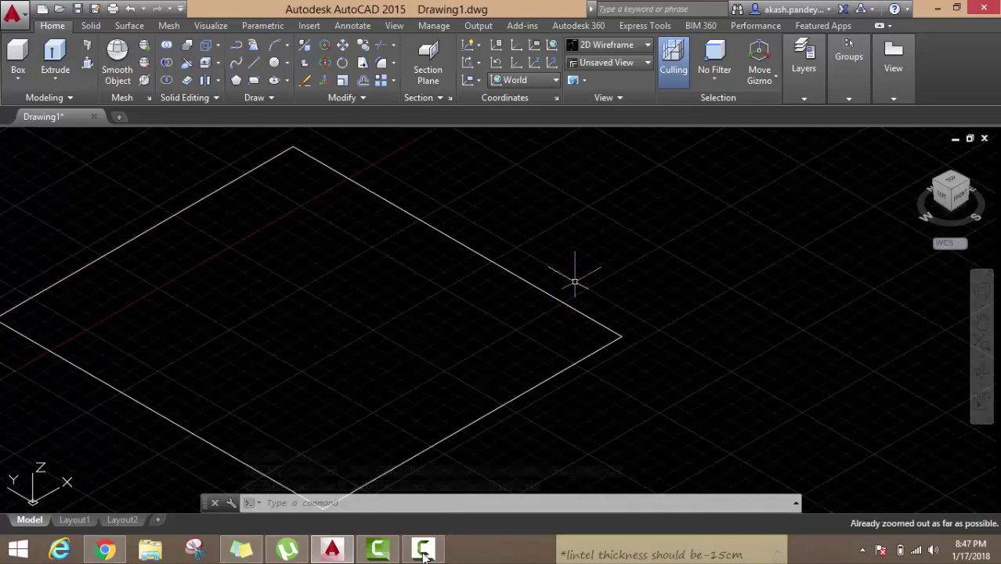
Step: Regenerate the display with RE and window-select the rectangle
type("re")
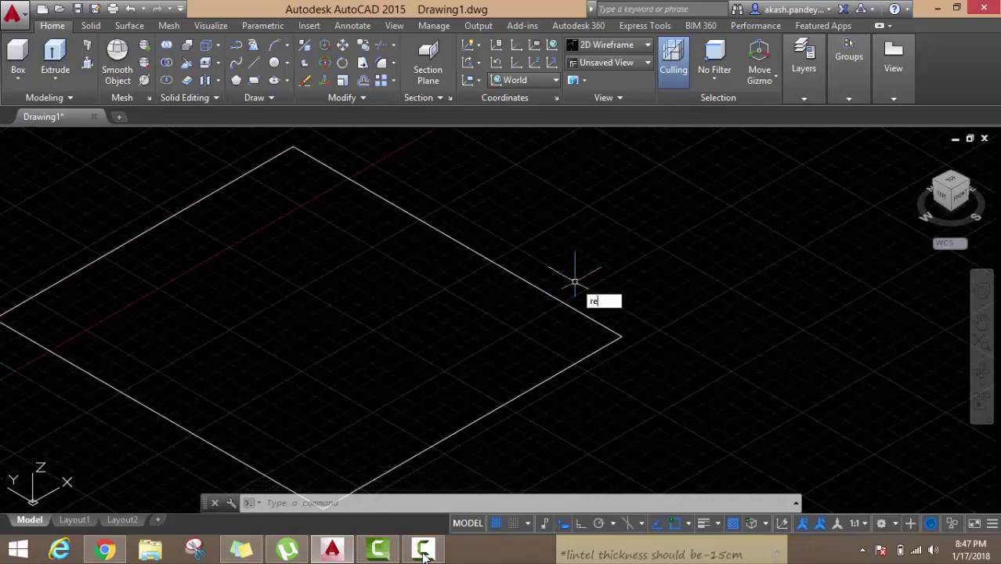
key("Return")
scroll(575, 282, "down", 3)
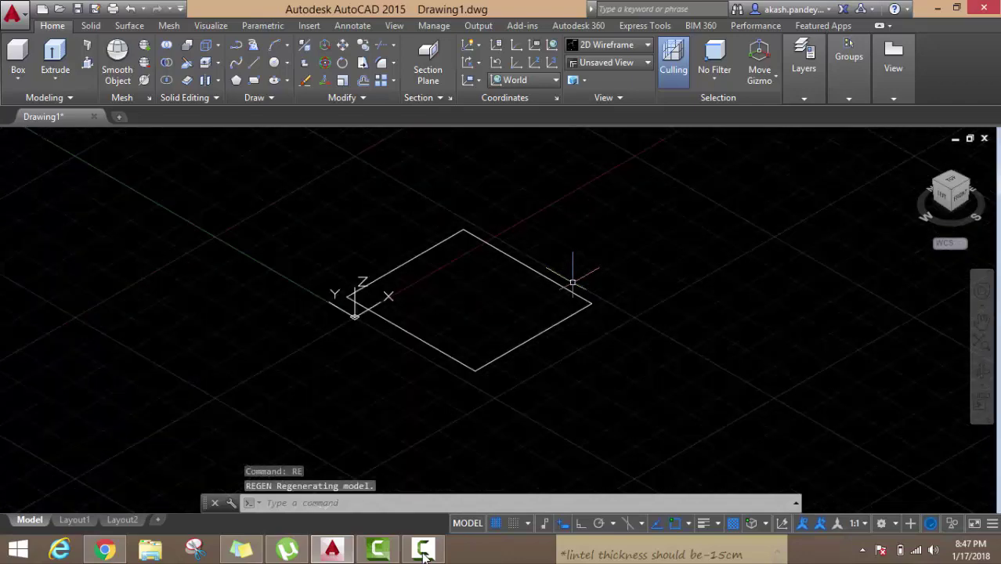
scroll(575, 280, "down", 2)
scroll(566, 263, "up", 3)
left_click(566, 263)
left_click(477, 340)
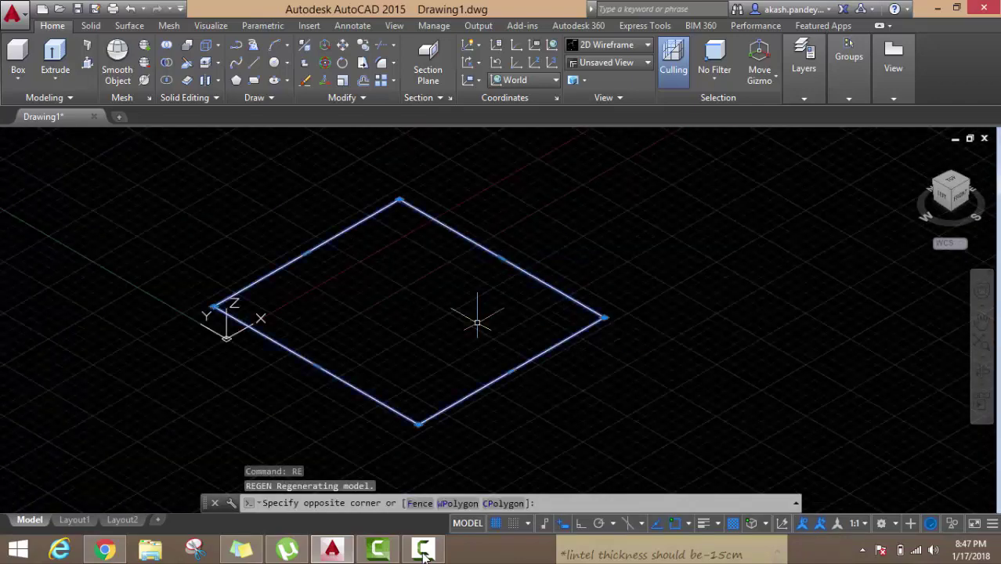
middle_click_drag(476, 320, 470, 340)
type("EXt")
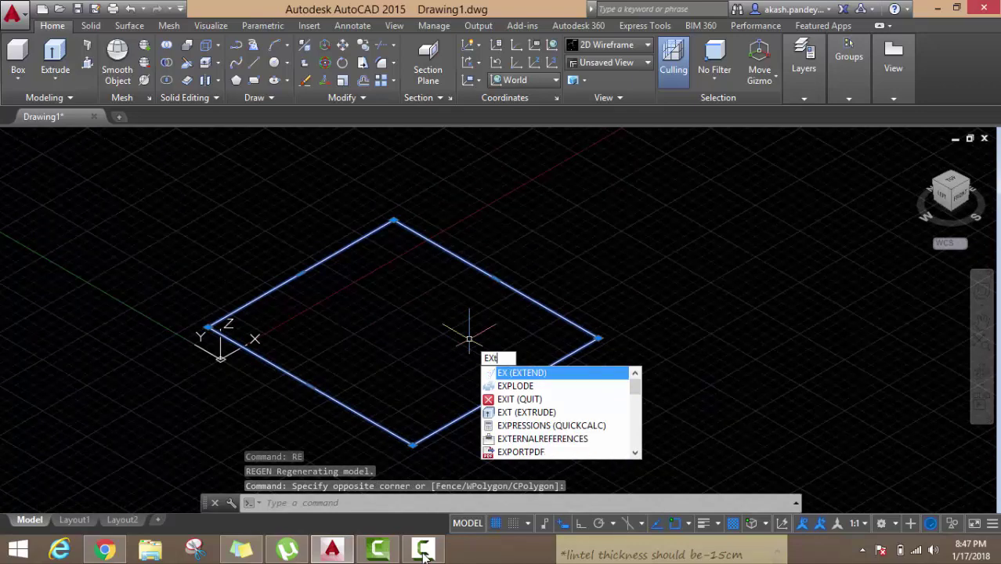
Step: Extrude the selected rectangle upward to a picked height, forming a box solid
type("T")
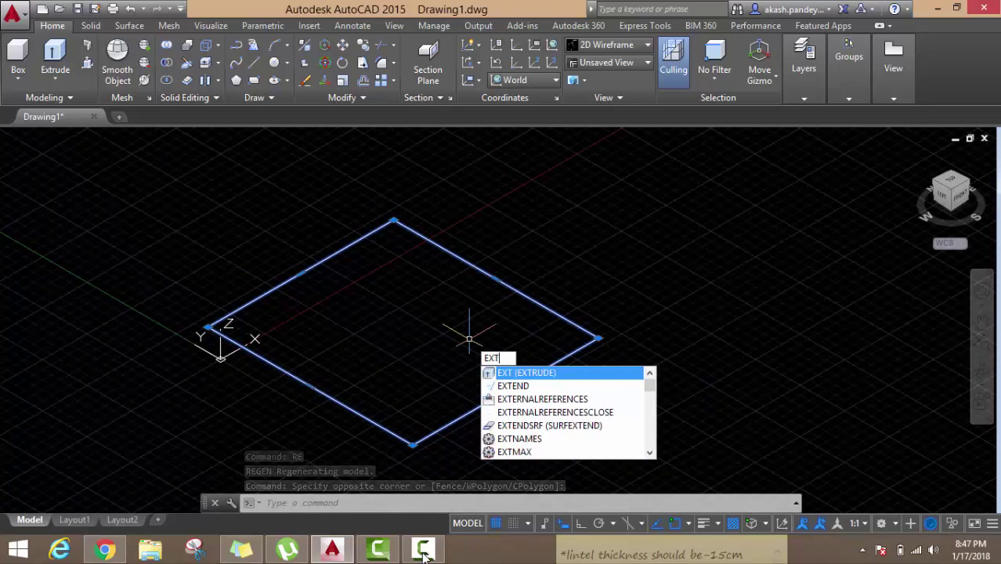
key("Return")
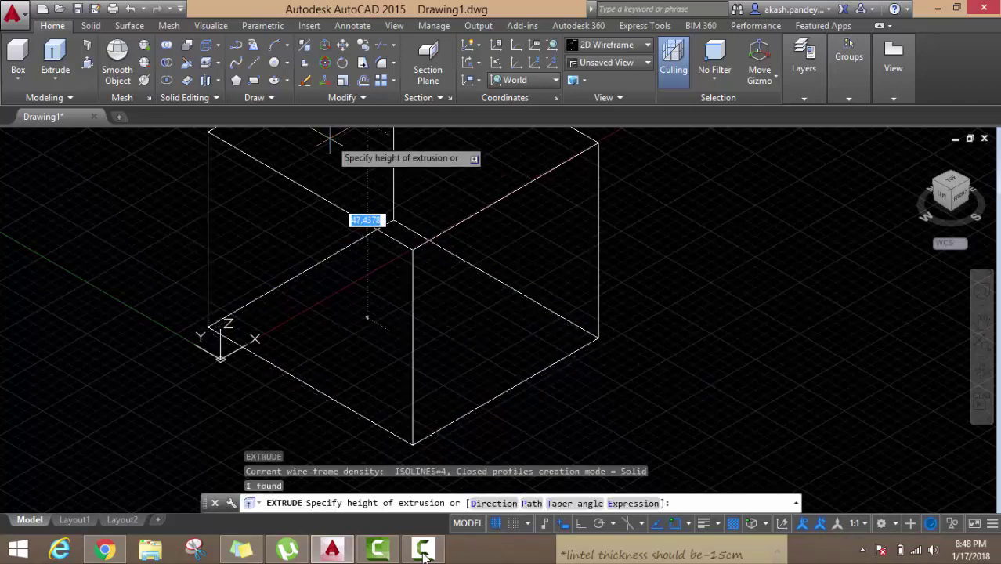
middle_click_drag(339, 156, 338, 215)
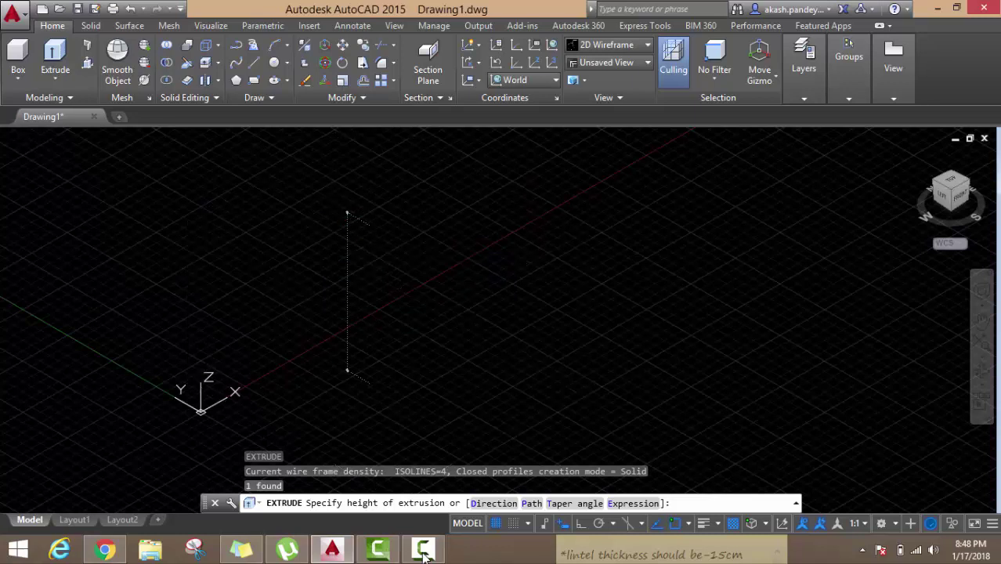
left_click(300, 225)
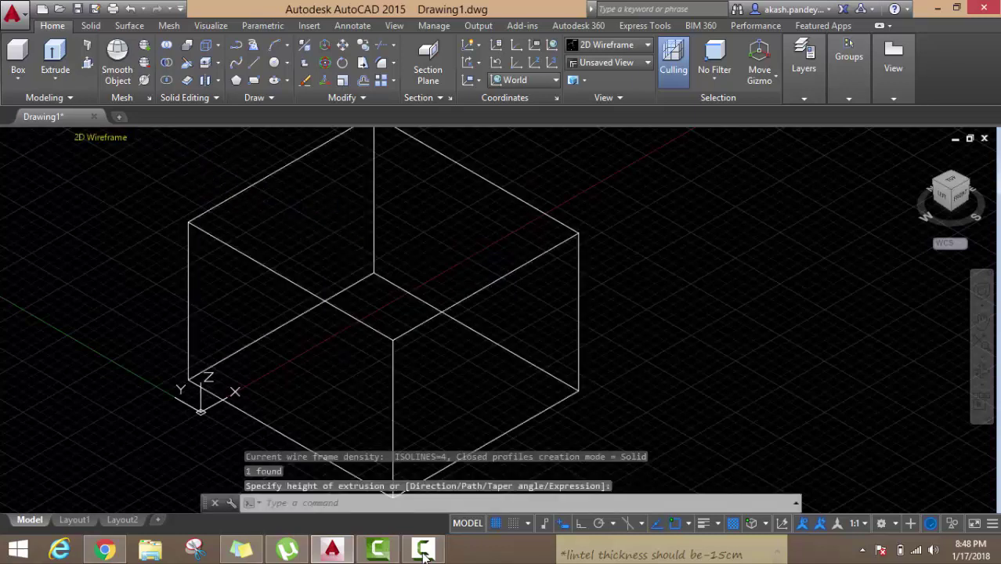
Step: Apply the Realistic visual style and orbit to show the box's front and right faces
left_click(101, 137)
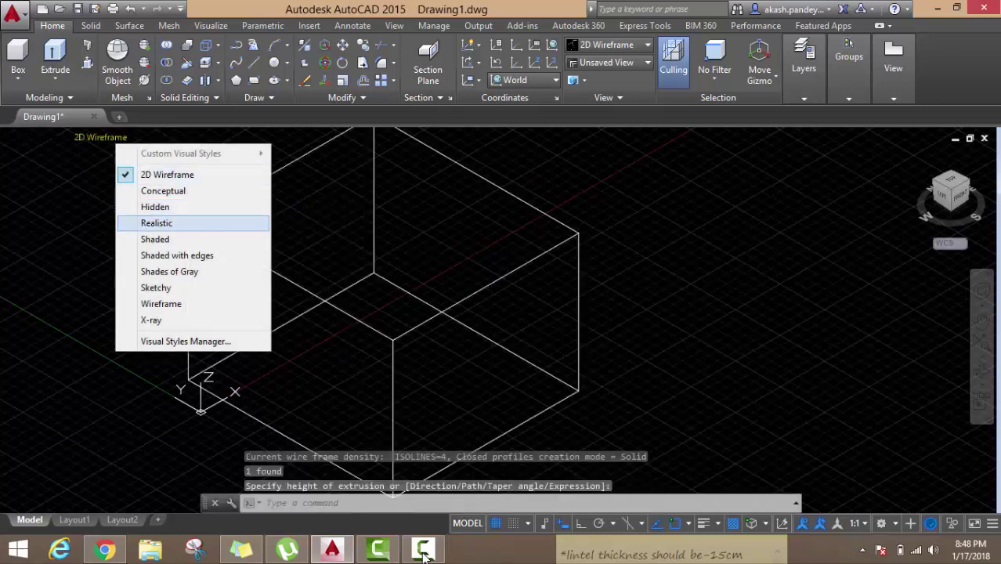
left_click(423, 554)
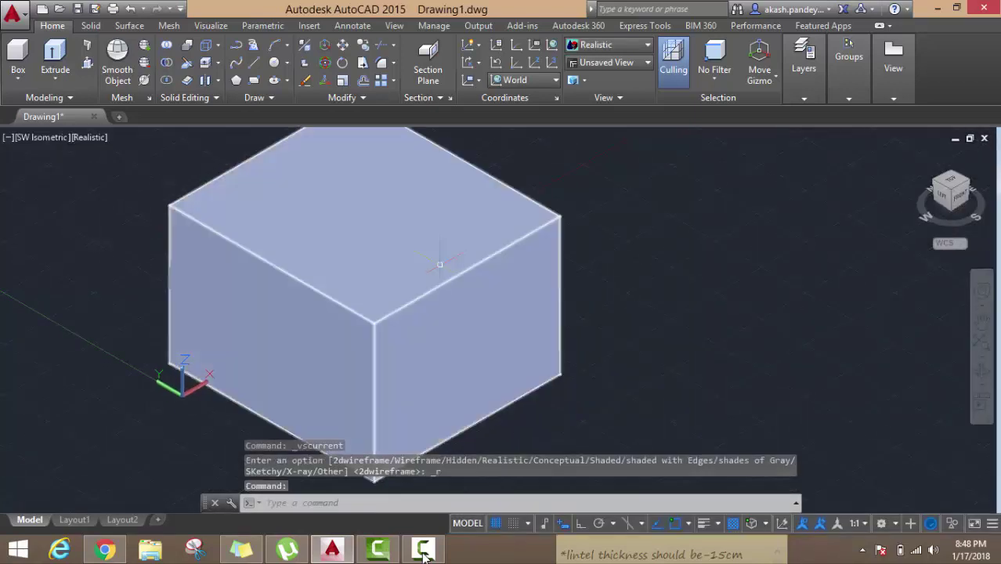
mouse_move(438, 268)
middle_mouse_down("shift")
mouse_move(366, 317)
mouse_move(313, 317)
mouse_move(344, 298)
mouse_move(336, 266)
middle_mouse_up("shift")
mouse_move(366, 317)
middle_mouse_down("shift")
mouse_move(365, 298)
mouse_move(366, 321)
mouse_move(341, 329)
middle_mouse_up("shift")
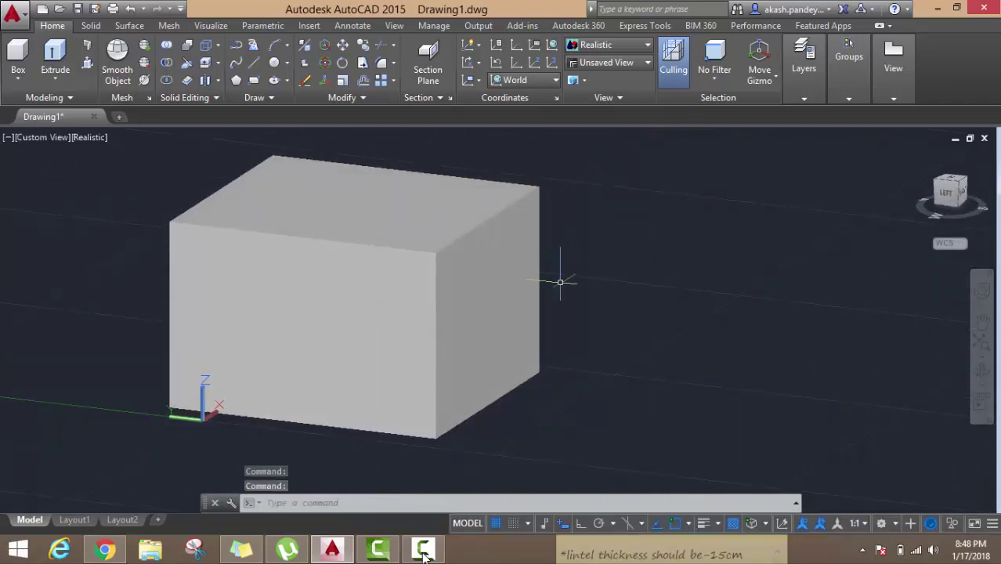
mouse_move(558, 279)
middle_mouse_down()
mouse_move(581, 287)
mouse_move(595, 278)
middle_mouse_up()
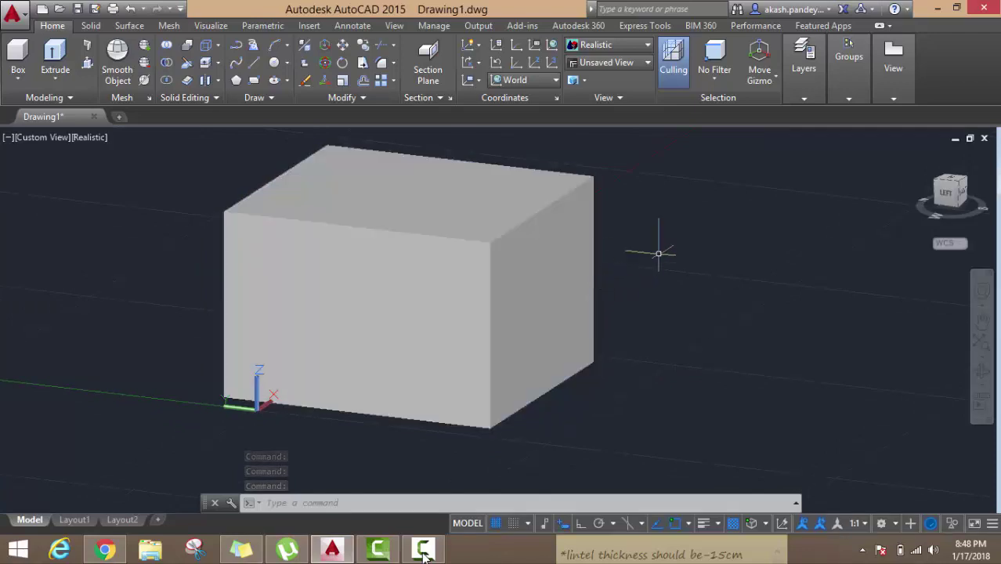
middle_click_drag(659, 250, 639, 265)
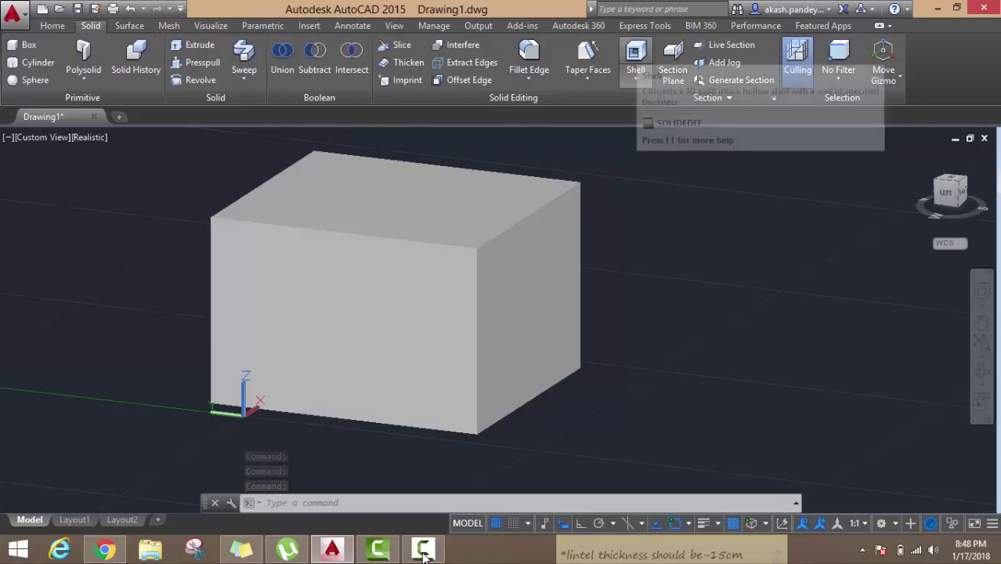
Step: Shell the box with its right face removed, accepting the wall offset, and exit SOLIDEDIT
left_click(635, 59)
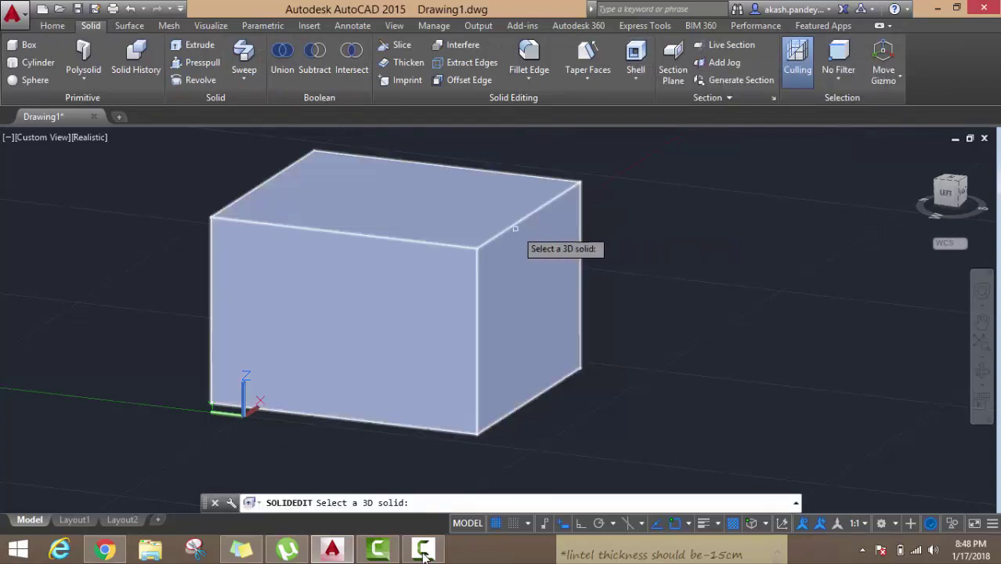
left_click(515, 228)
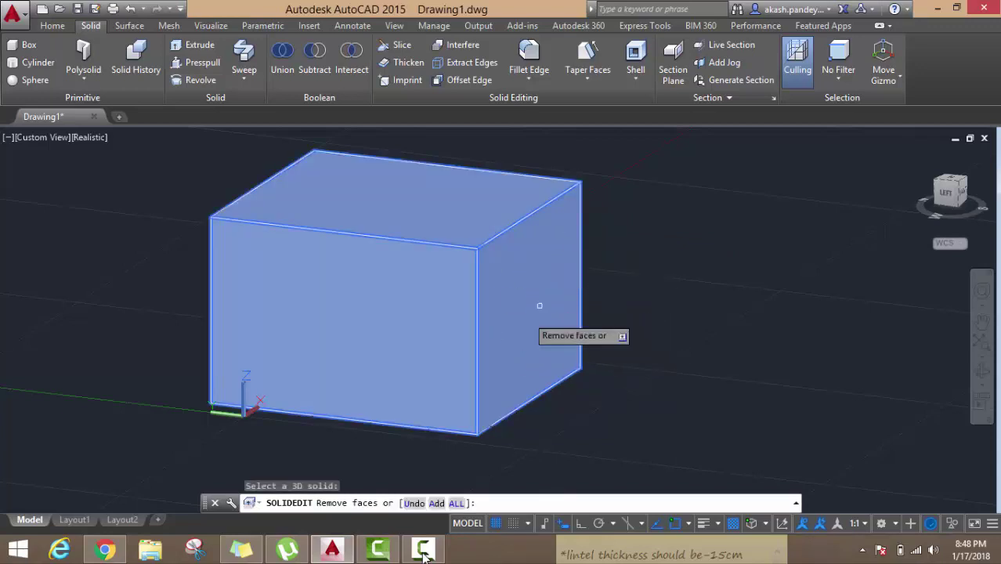
left_click(526, 265)
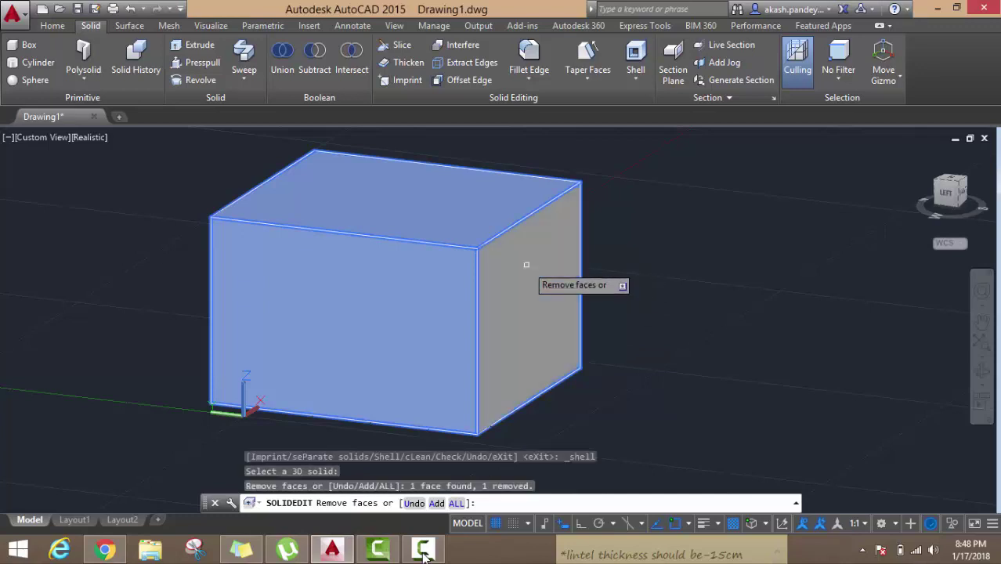
key("Return")
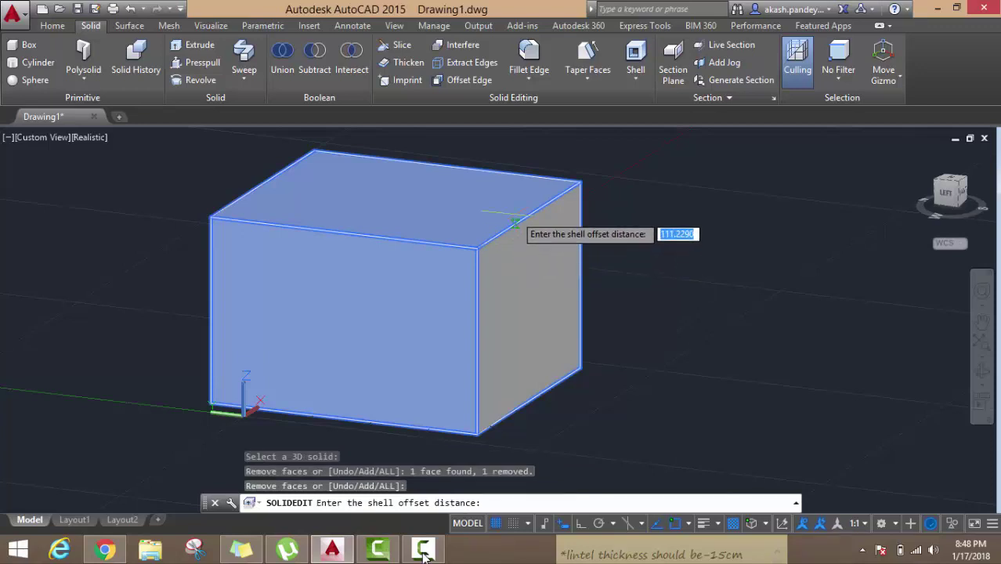
scroll(523, 251, "up", 5)
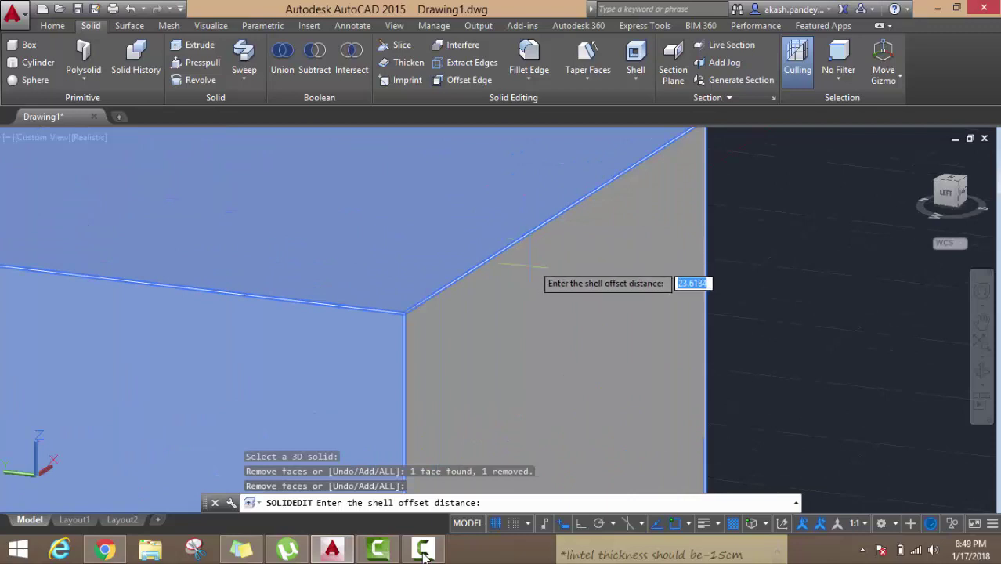
scroll(537, 258, "down", 2)
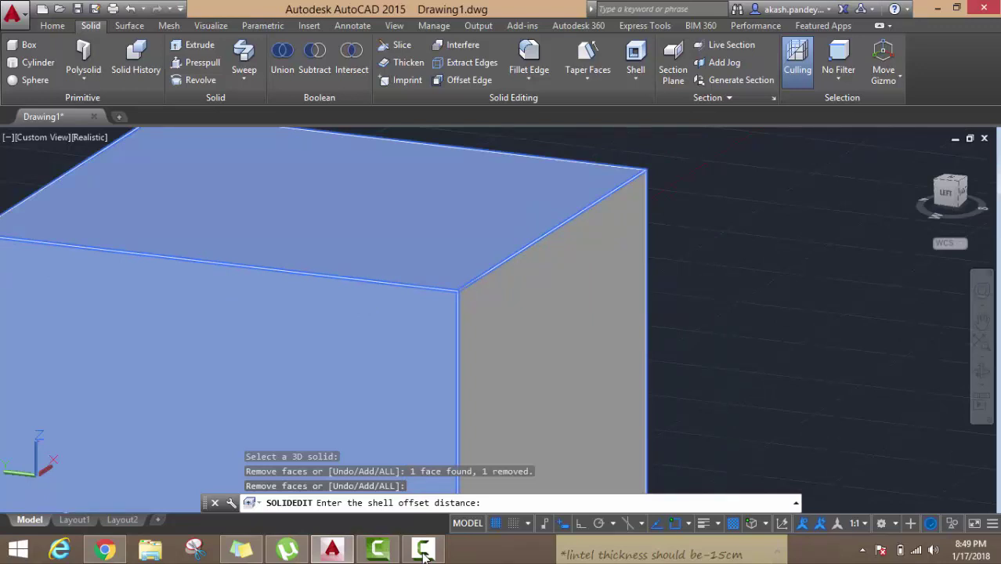
key("Return")
key("Return")
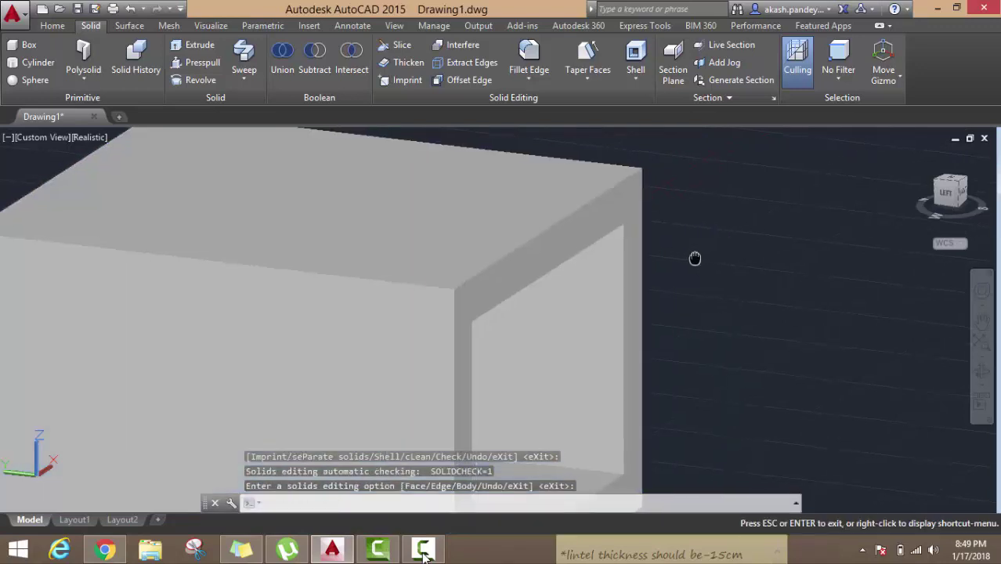
middle_click_drag(694, 260, 676, 241, "shift")
key("Return")
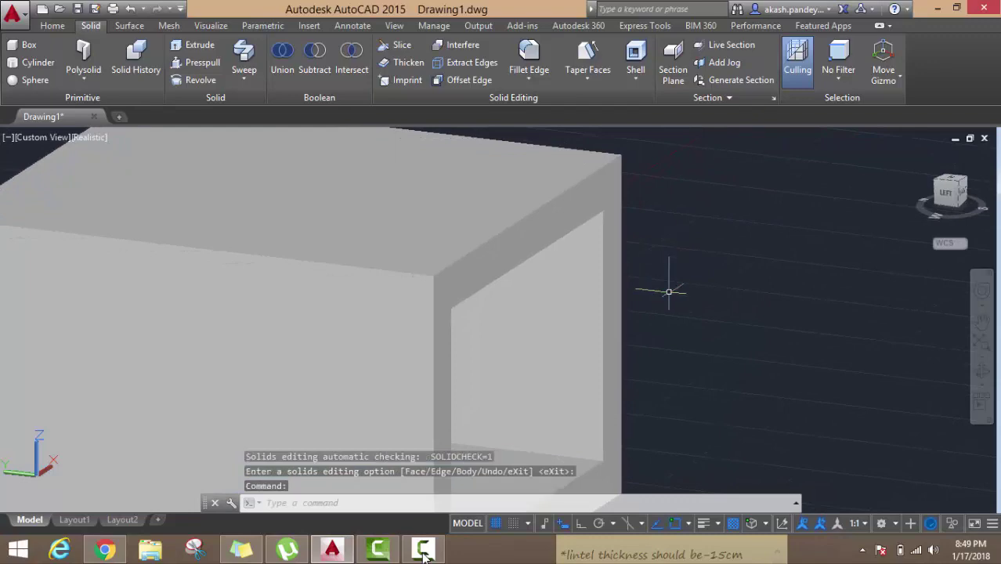
mouse_move(670, 290)
middle_mouse_down("shift")
mouse_move(452, 340)
mouse_move(548, 337)
middle_mouse_up("shift")
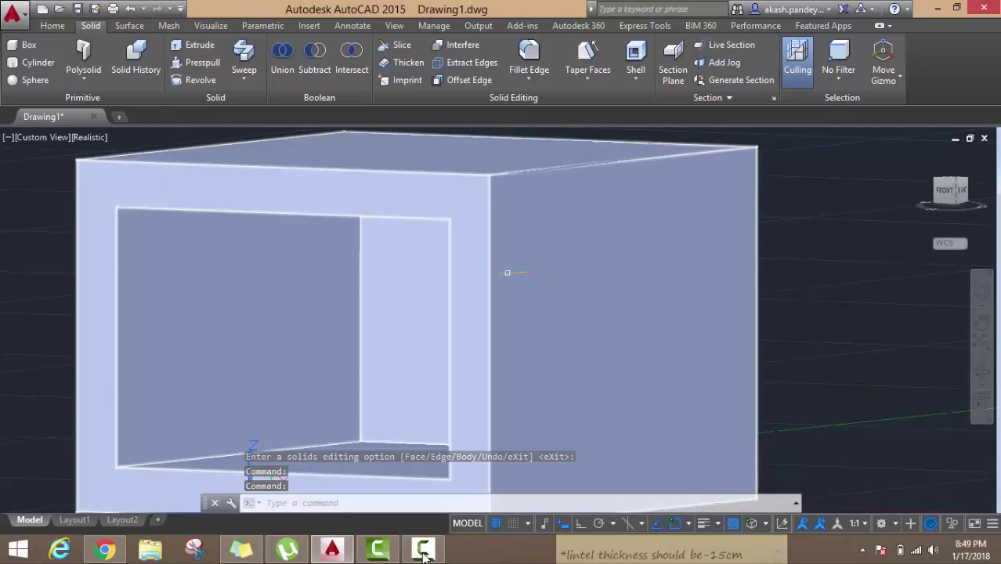
Step: Orbit around the hollow box to look into its open side and at its floor
scroll(508, 272, "up", 3)
mouse_move(438, 329)
middle_mouse_down("shift")
mouse_move(460, 402)
mouse_move(565, 353)
mouse_move(506, 274)
middle_mouse_up("shift")
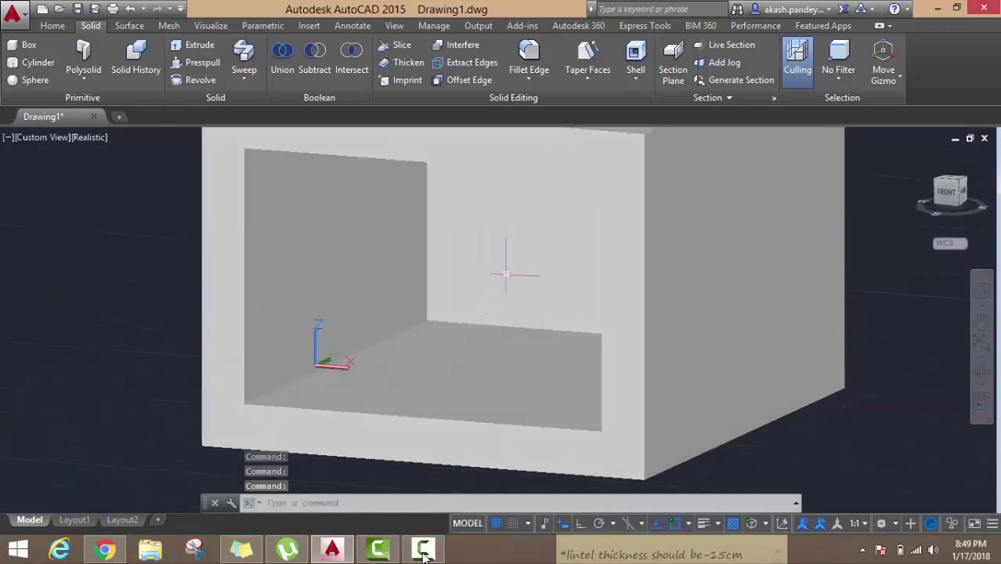
middle_click_drag(546, 360, 502, 313, "shift")
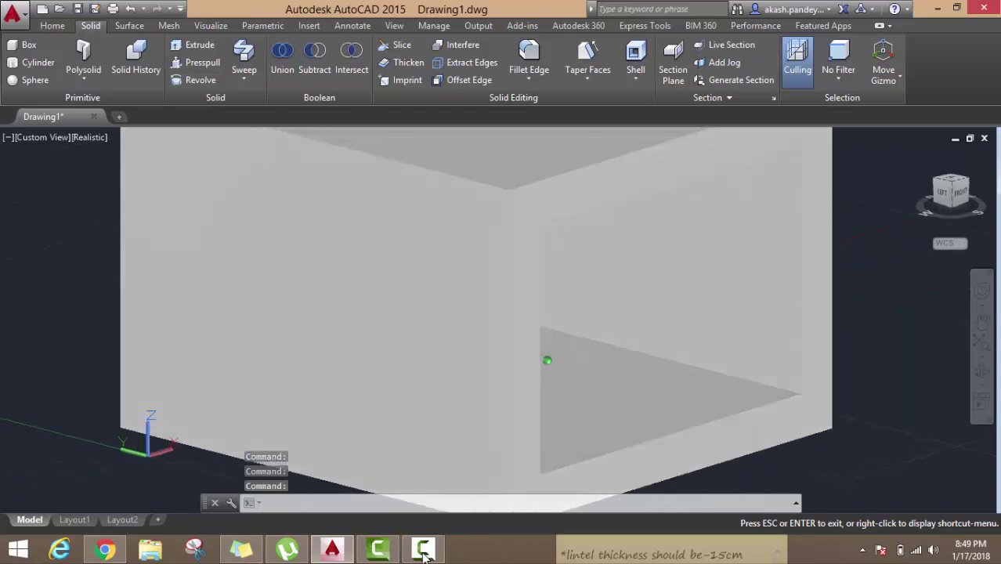
mouse_move(547, 361)
middle_mouse_down("shift")
mouse_move(609, 359)
mouse_move(411, 369)
middle_mouse_up("shift")
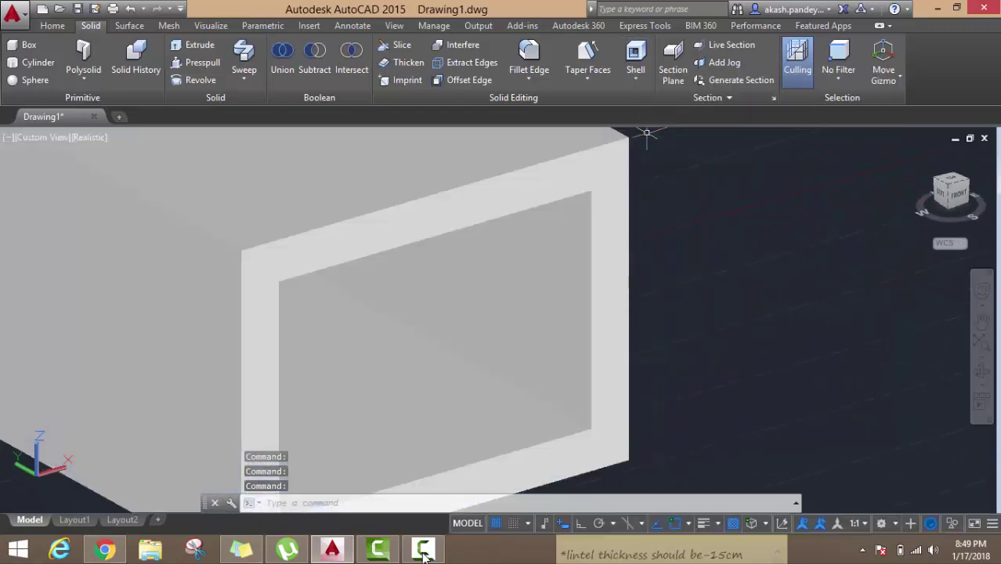
Step: Clear the selection and pan to empty space beside the hollow box
left_click(623, 141)
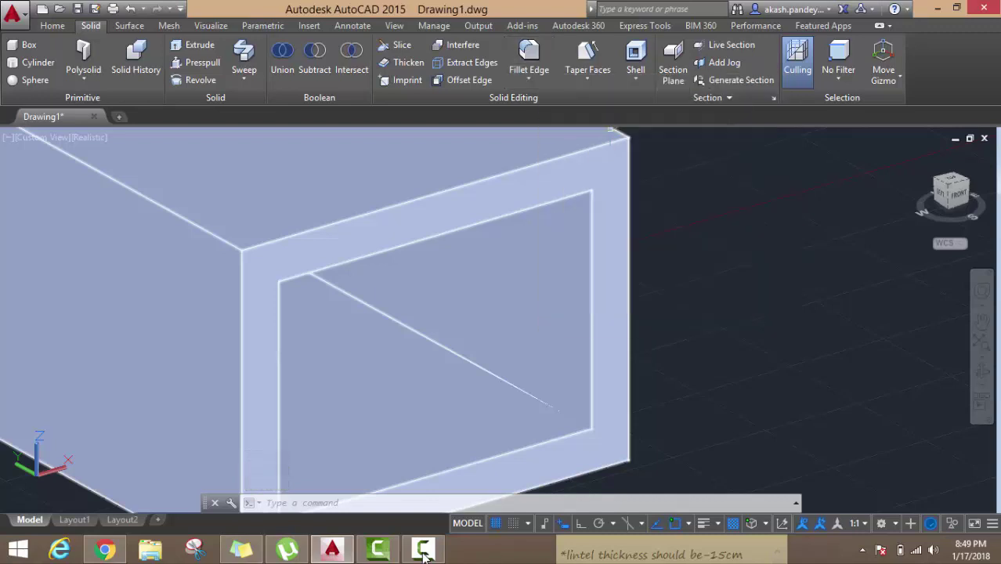
key("Escape")
middle_click_drag(443, 253, 241, 274)
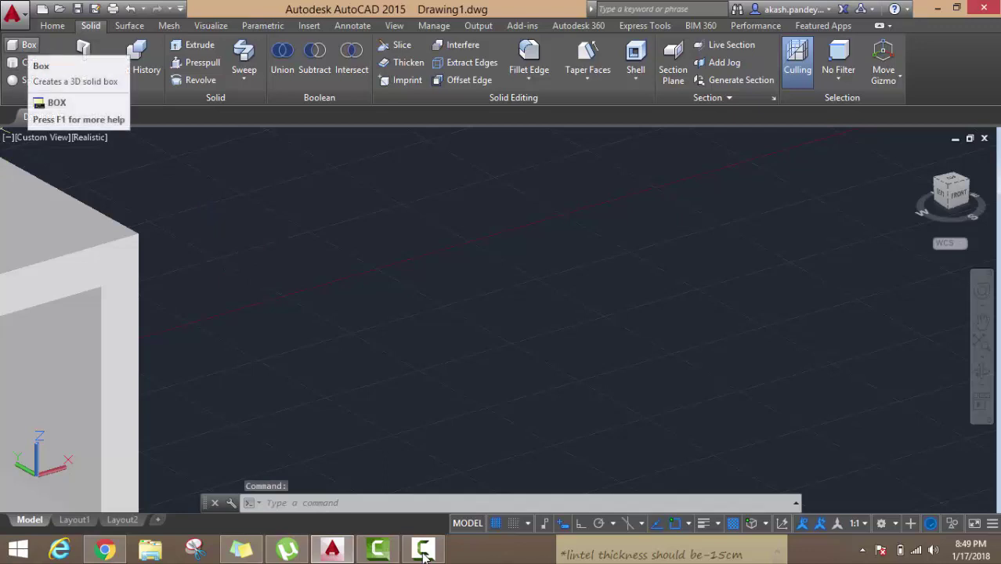
Step: Draw a second box beside the shell by picking two base corners and a height
left_click(29, 45)
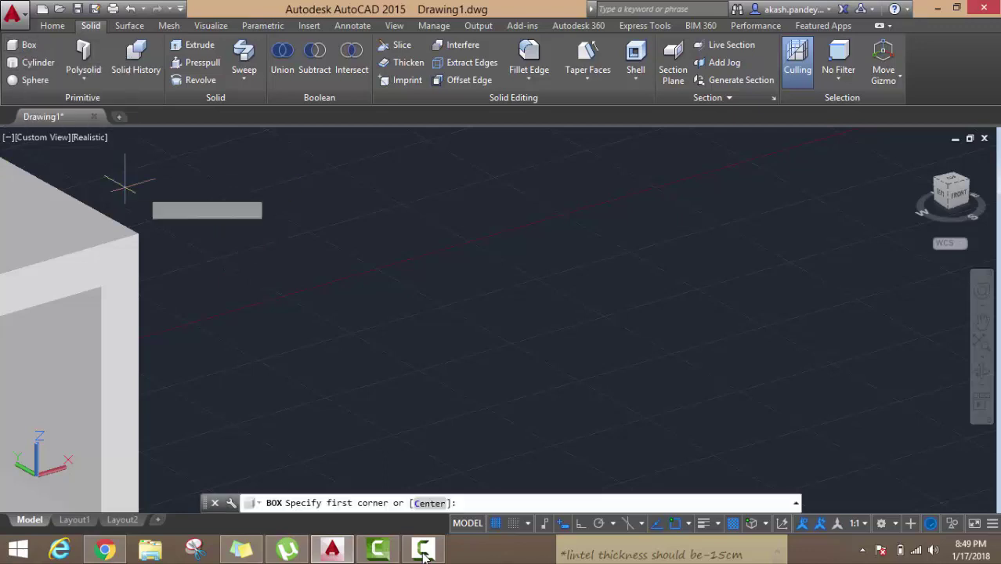
left_click(242, 296)
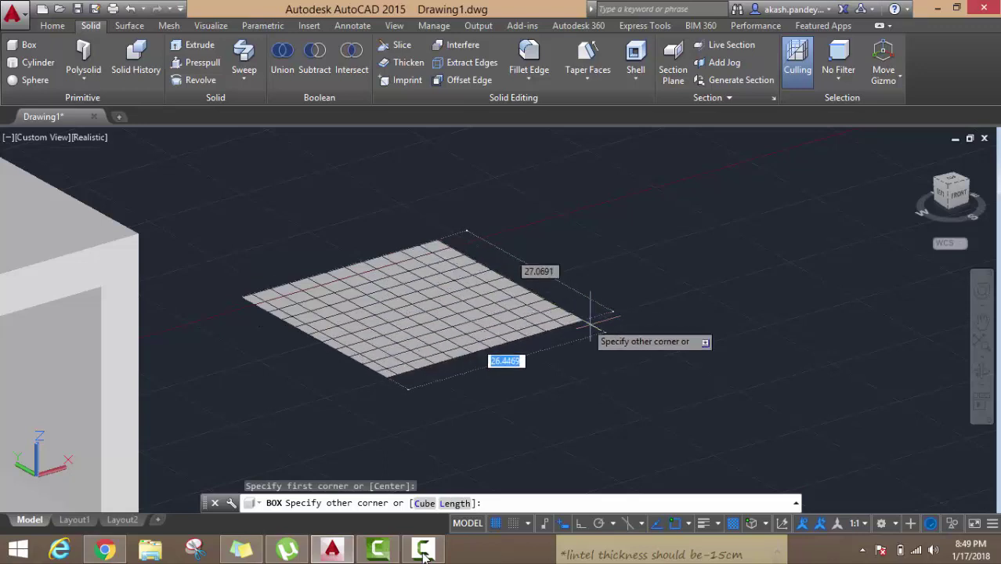
left_click(671, 343)
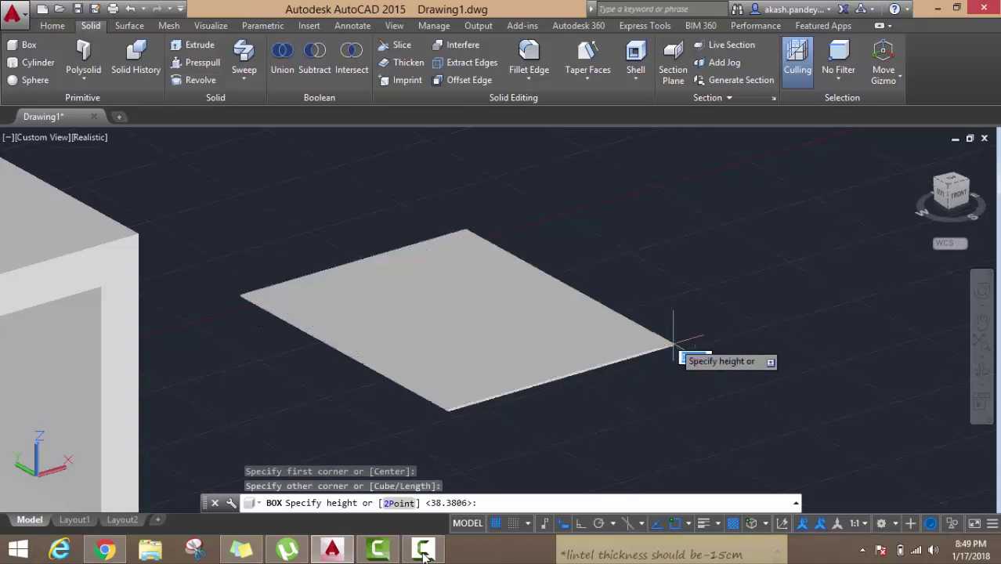
left_click(672, 210)
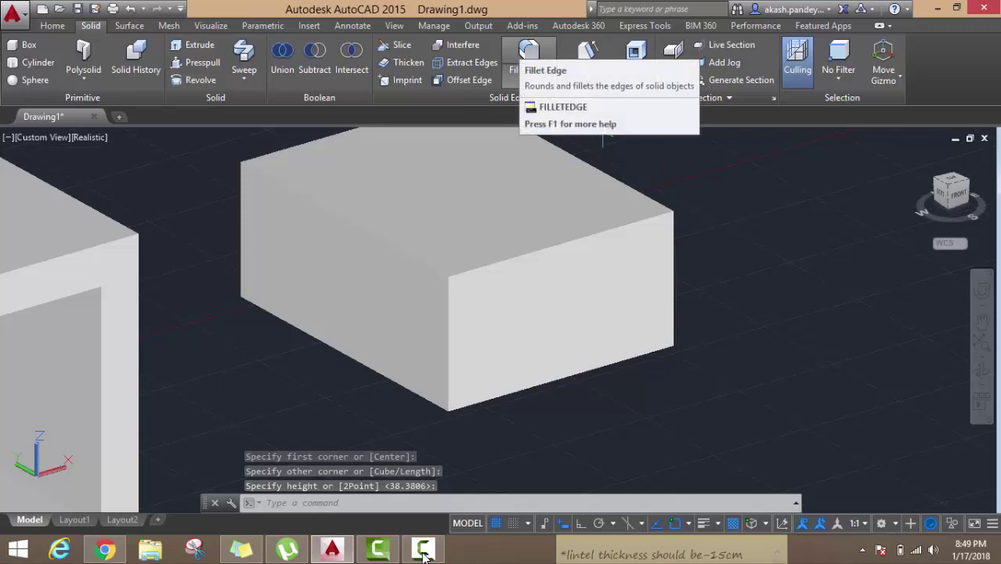
Step: Start an edge fillet on the new box with a fillet radius of 4
left_click(529, 55)
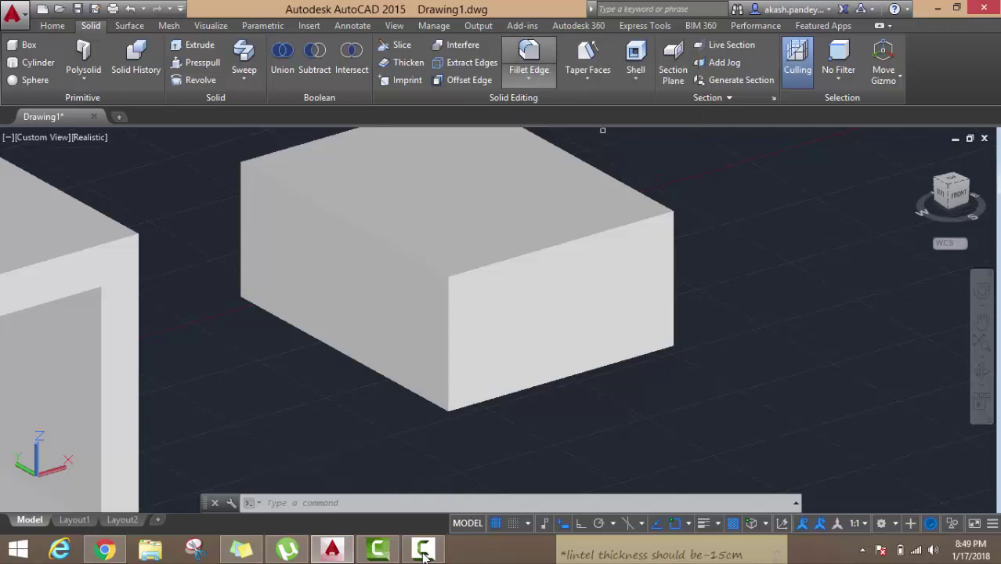
right_click(695, 180)
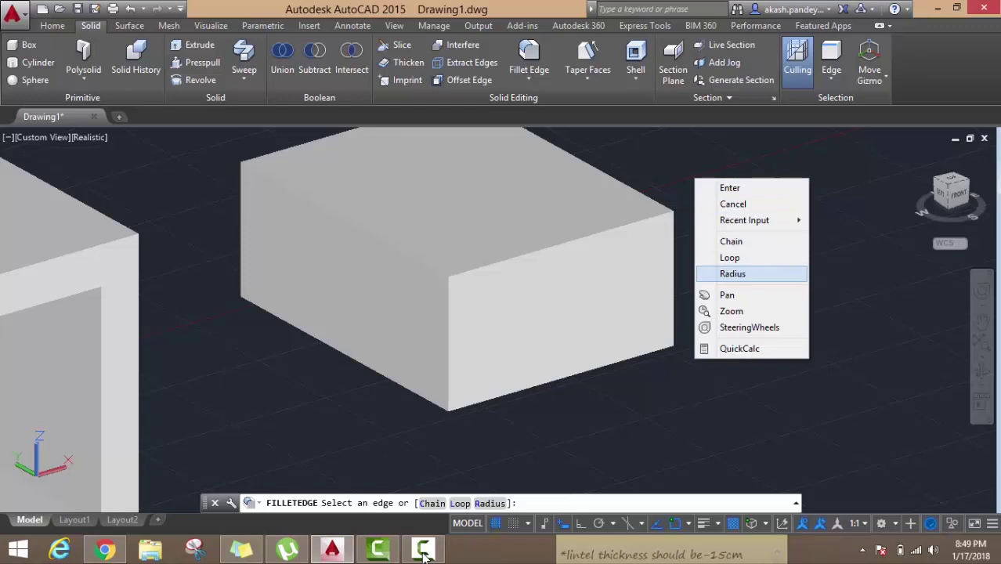
left_click(726, 271)
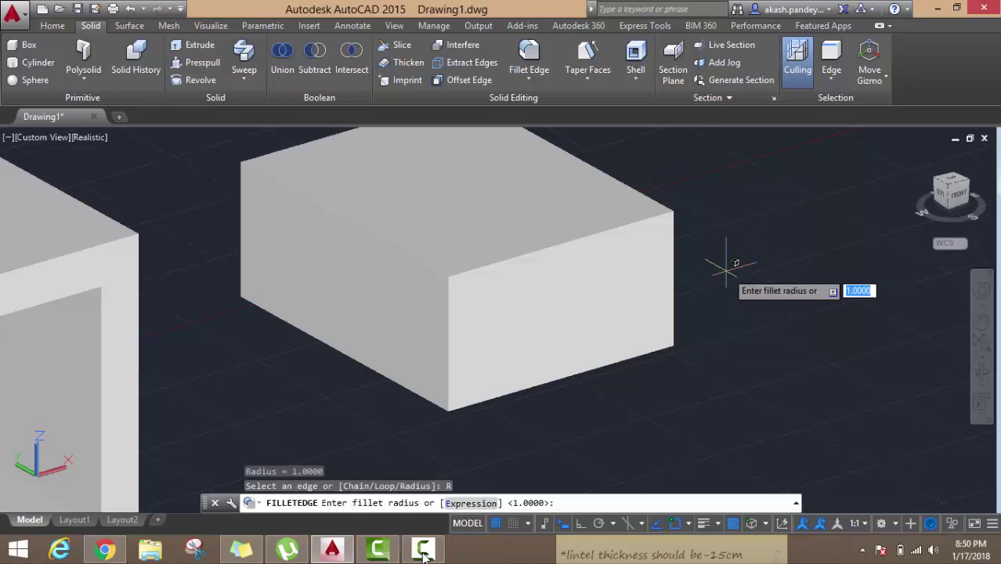
key("Return")
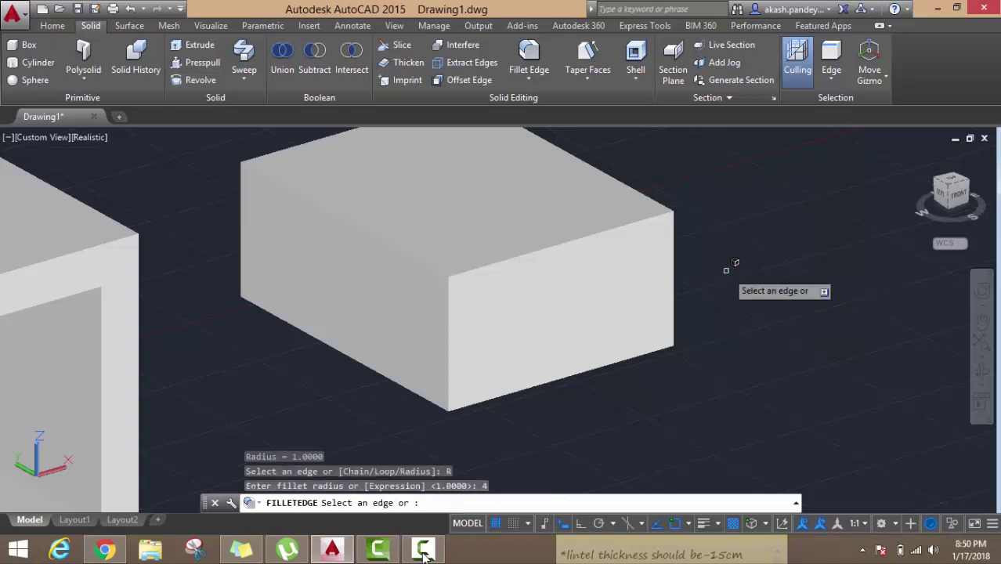
scroll(552, 242, "up", 4)
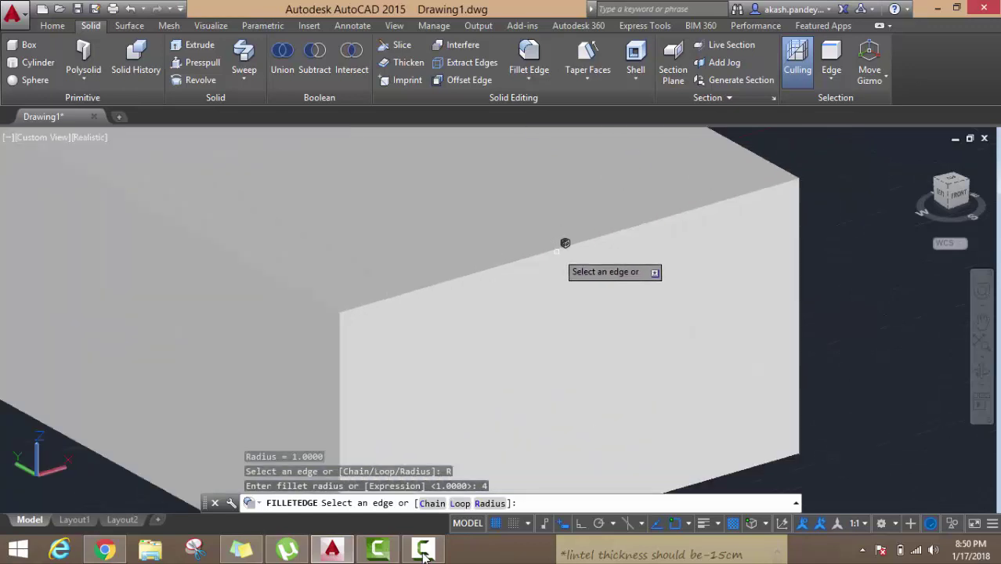
Step: Select all four top edges of the box for the fillet and end selection
left_click(571, 239)
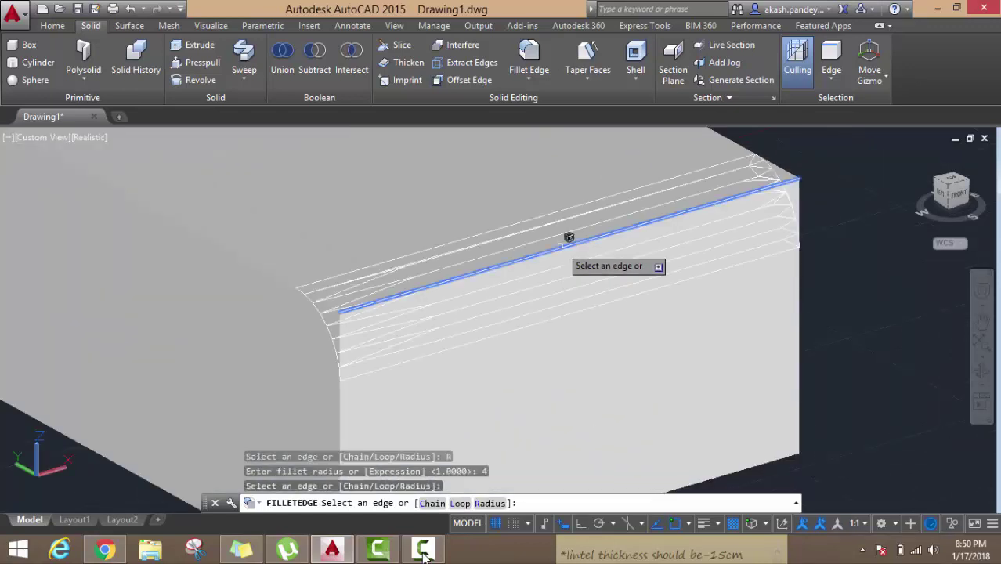
middle_click_drag(413, 291, 462, 293, "shift")
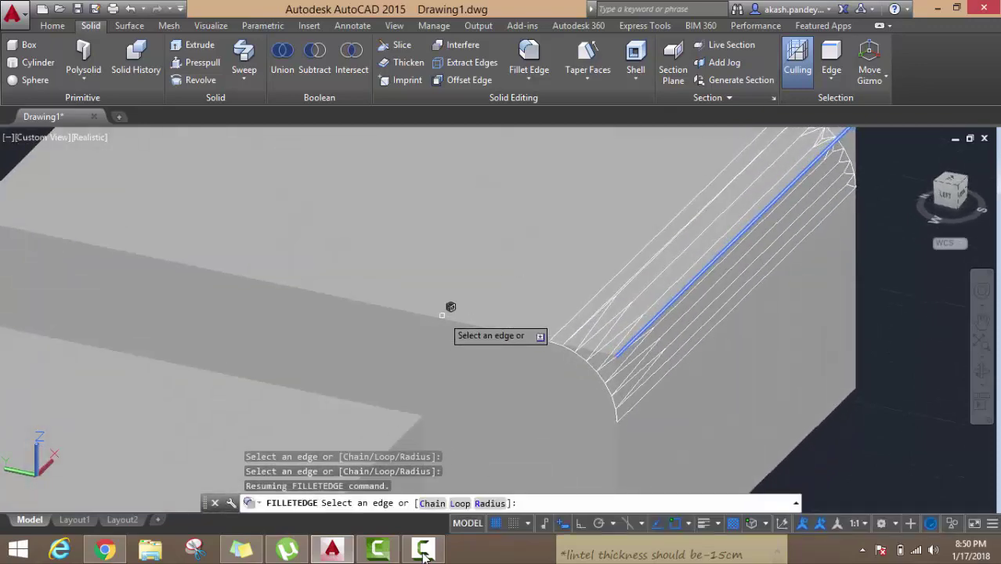
left_click(442, 316)
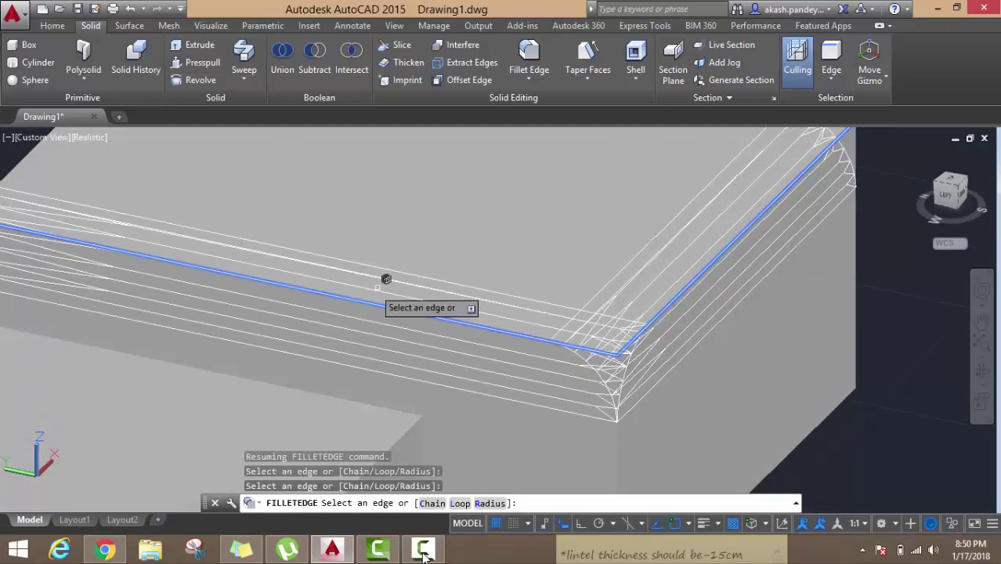
mouse_move(386, 279)
middle_mouse_down()
mouse_move(435, 329)
mouse_move(406, 291)
mouse_move(621, 293)
middle_mouse_up()
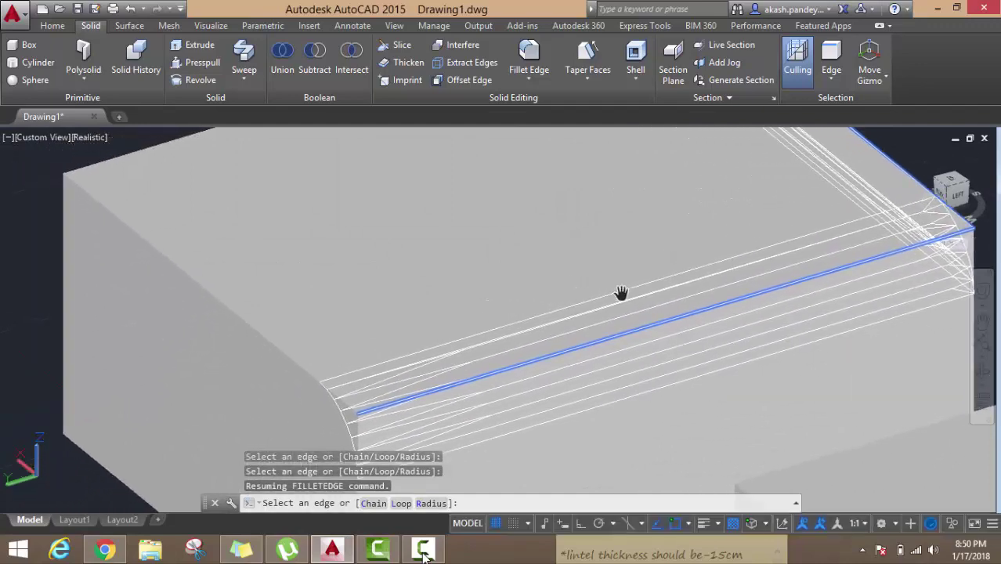
left_click(288, 340)
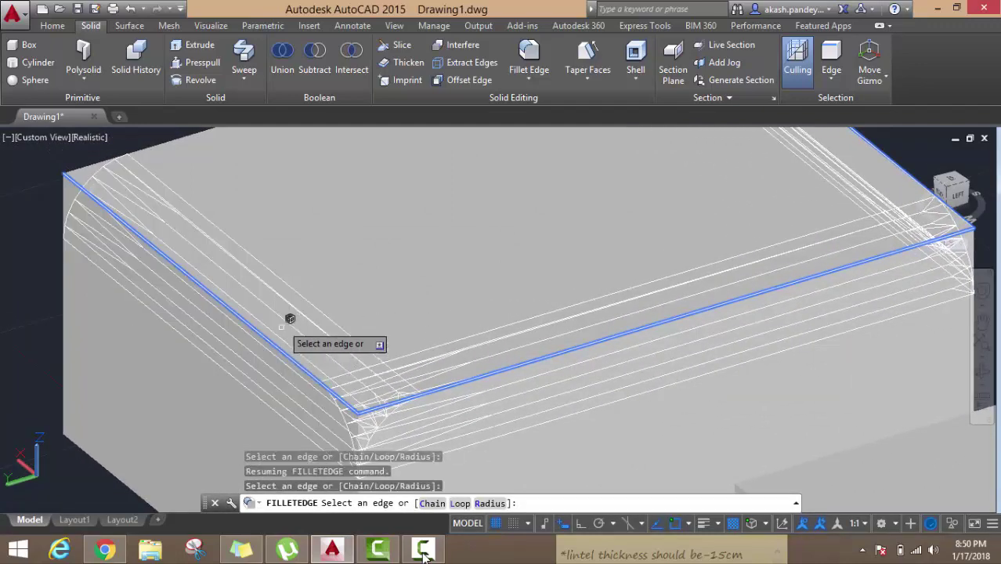
middle_click_drag(290, 319, 366, 294, "shift")
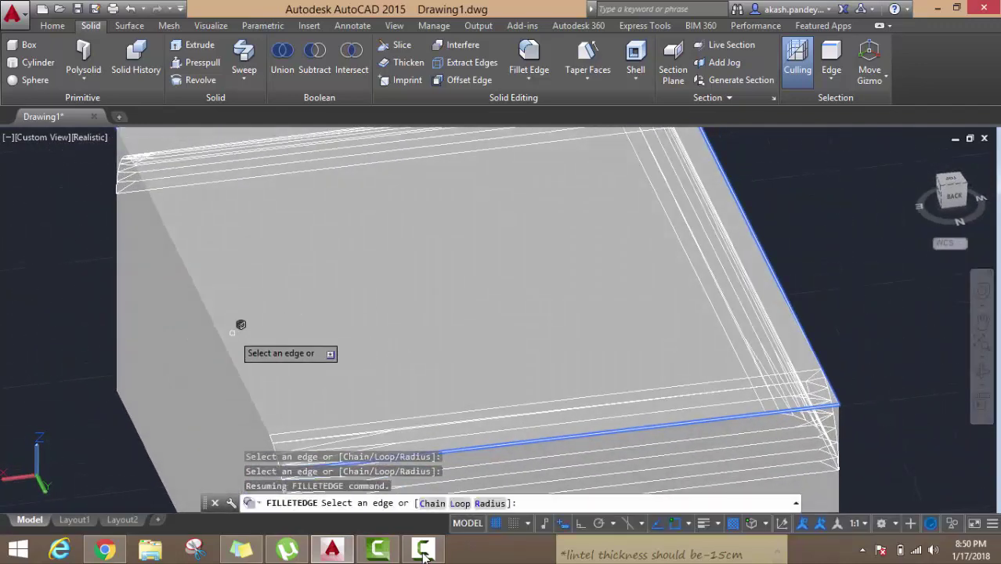
left_click(224, 336)
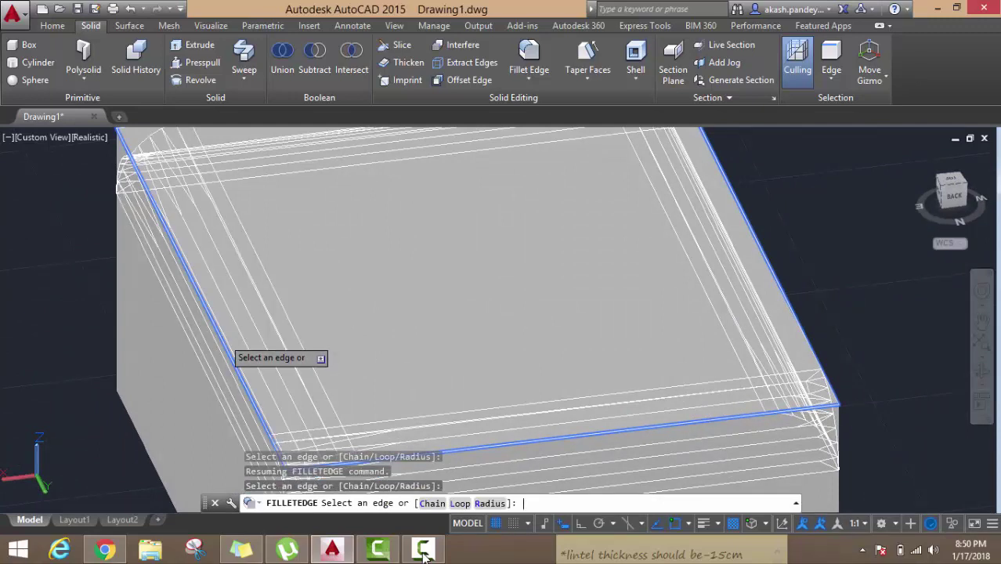
key("Return")
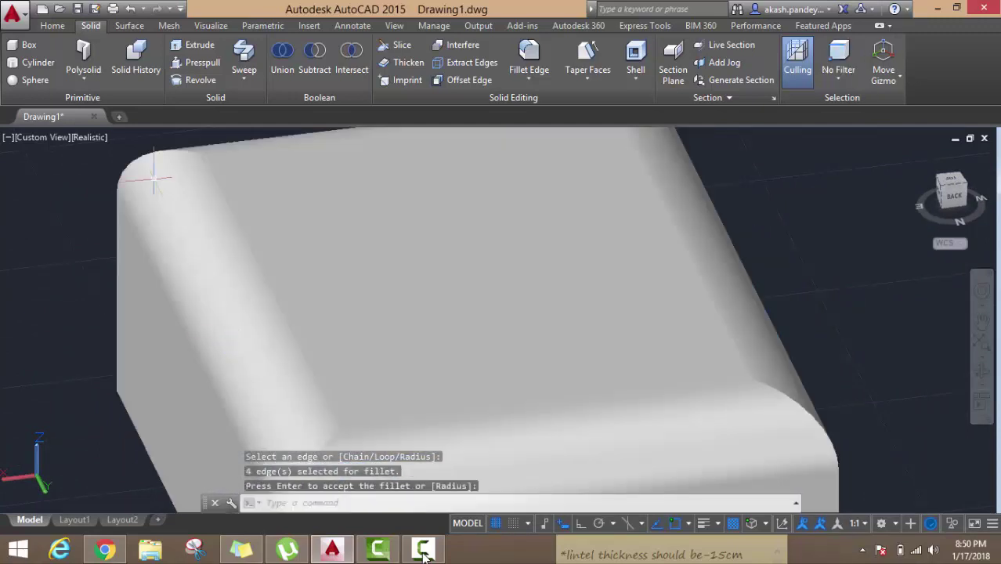
Step: Accept the radius-4 fillet on the four top edges and orbit to inspect the rounding
scroll(154, 179, "down", 3)
middle_click_drag(179, 201, 322, 300, "shift")
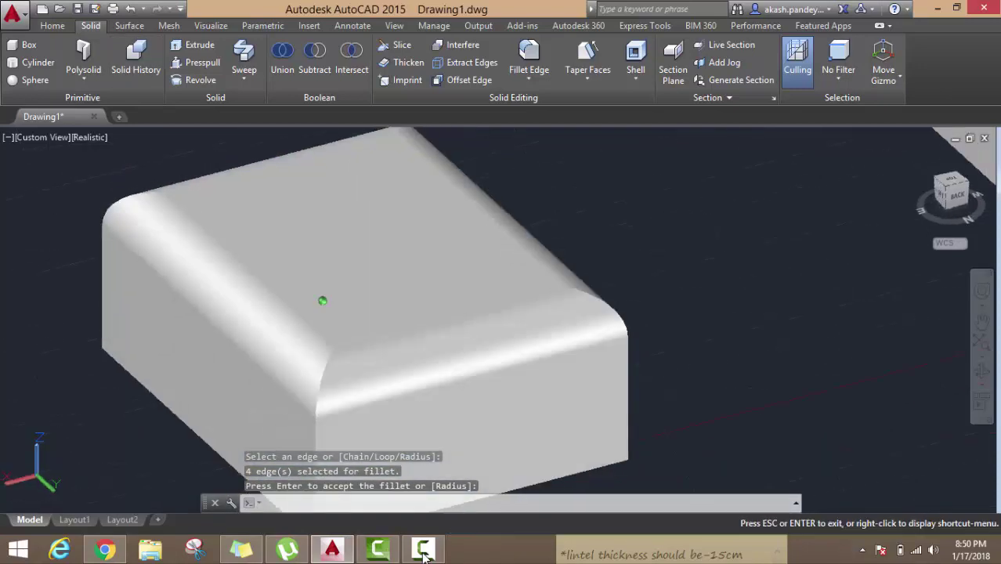
key("Return")
scroll(438, 294, "up", 2)
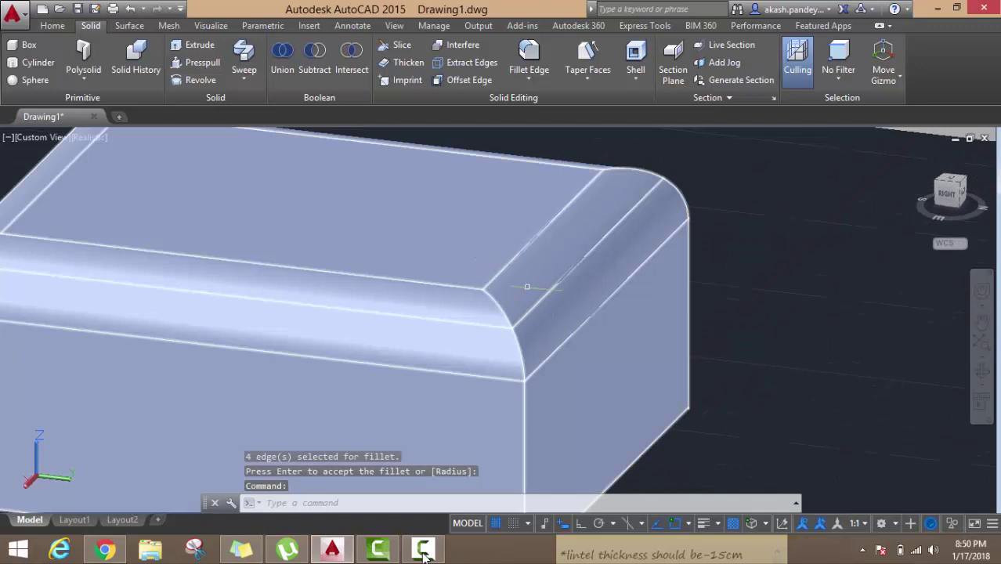
mouse_move(445, 273)
middle_mouse_down("shift")
mouse_move(495, 305)
mouse_move(457, 343)
middle_mouse_up("shift")
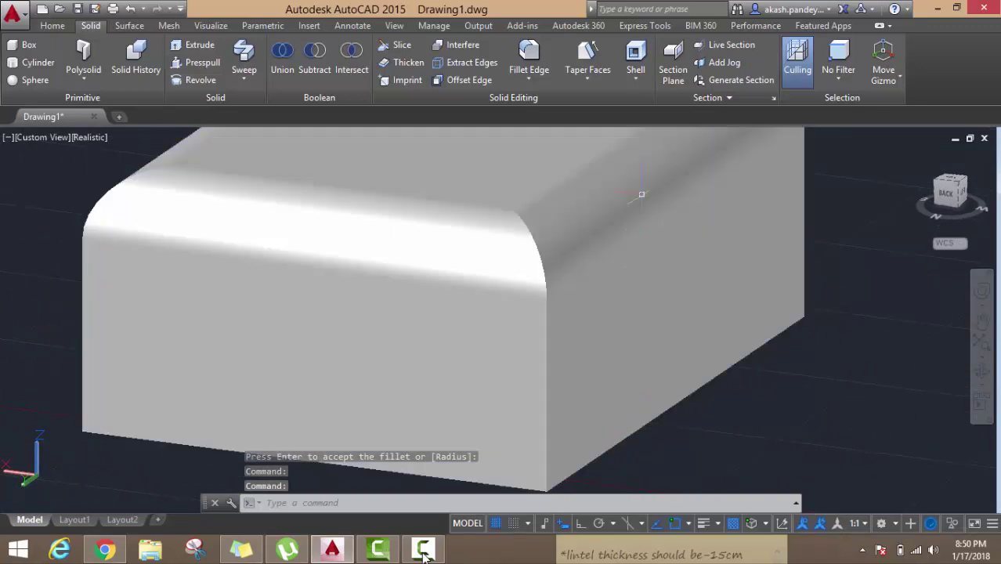
key("Return")
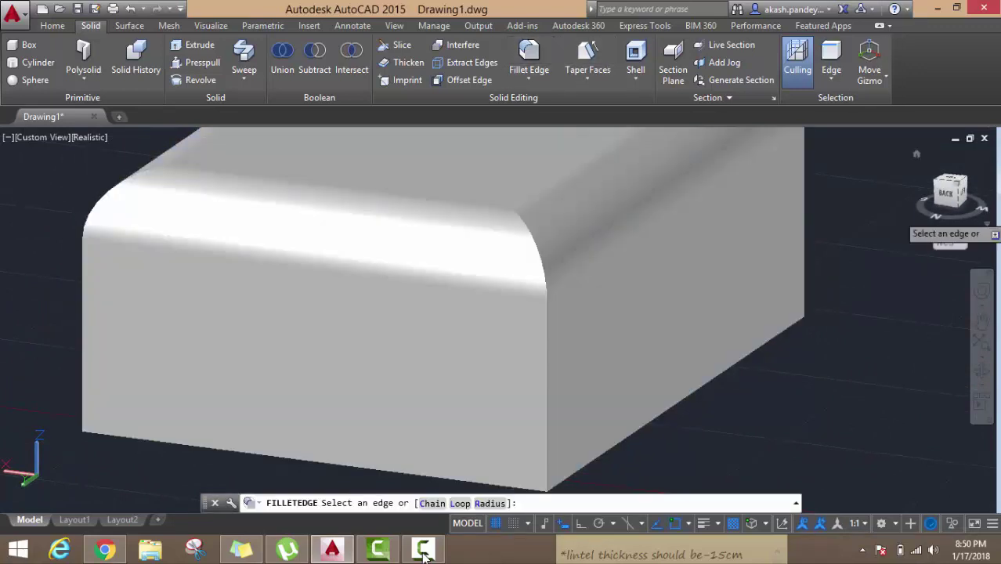
Step: Round the front-left and front-right vertical edges with radius 2, then zoom to check
right_click(853, 240)
left_click(890, 333)
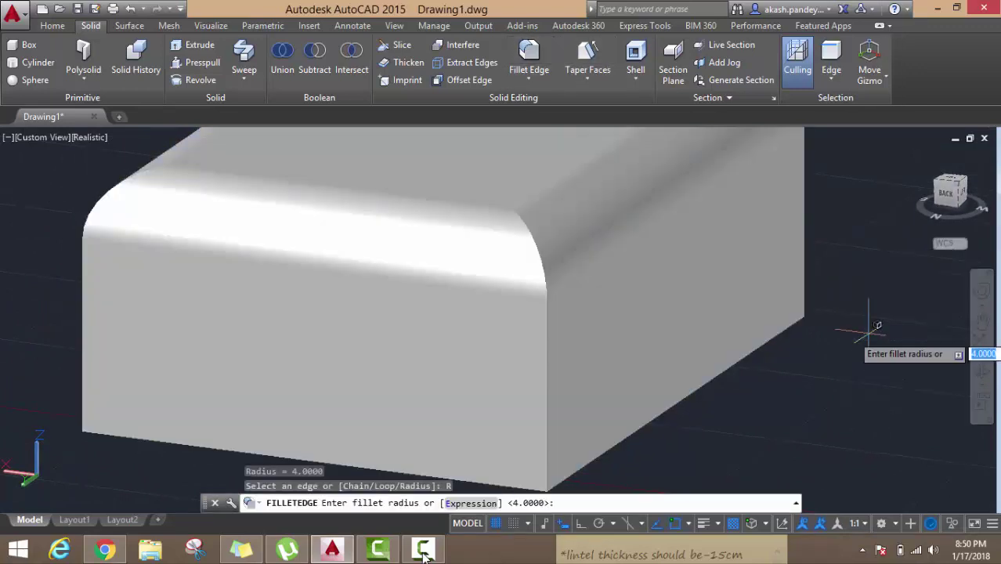
type("2")
key("Return")
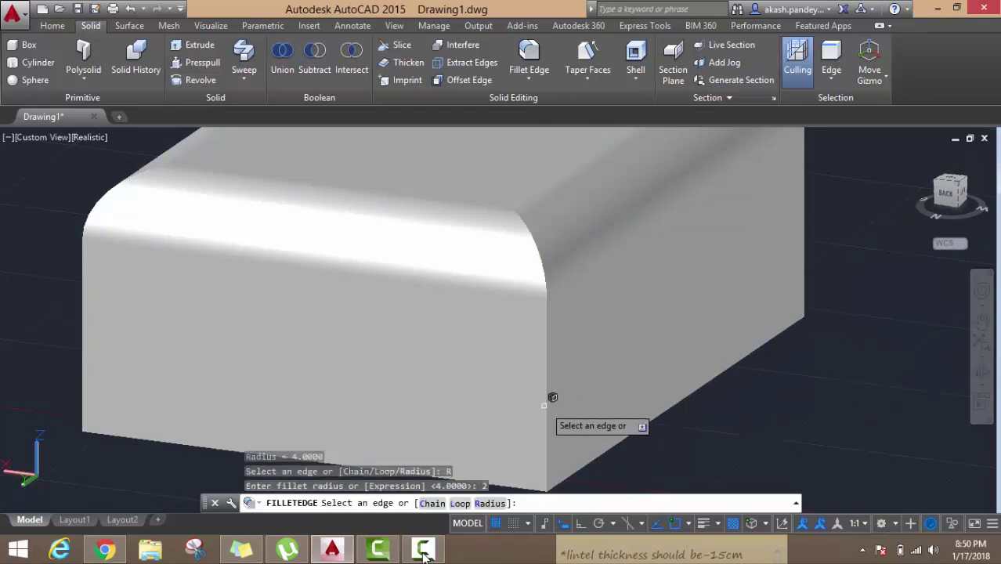
left_click(545, 400)
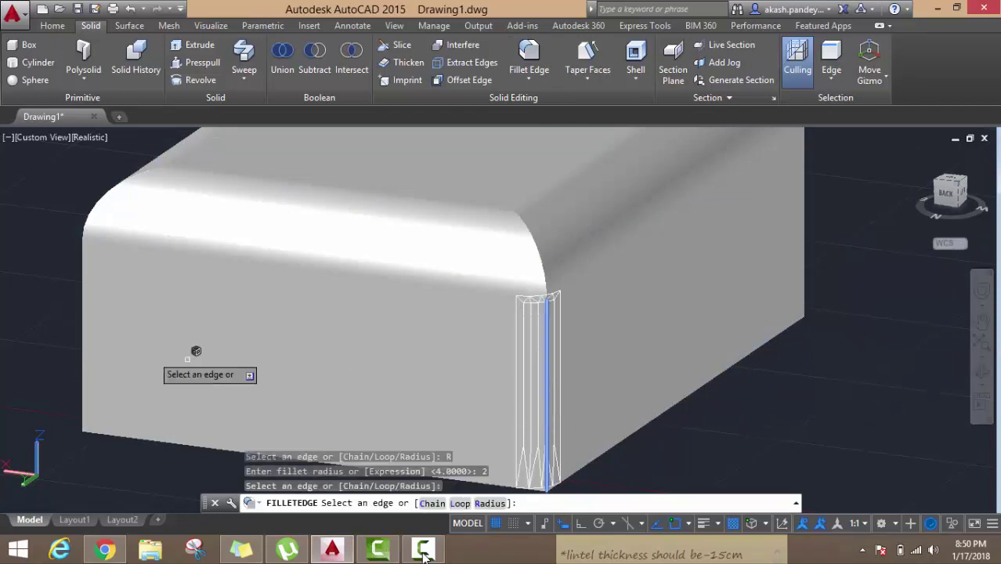
left_click(83, 303)
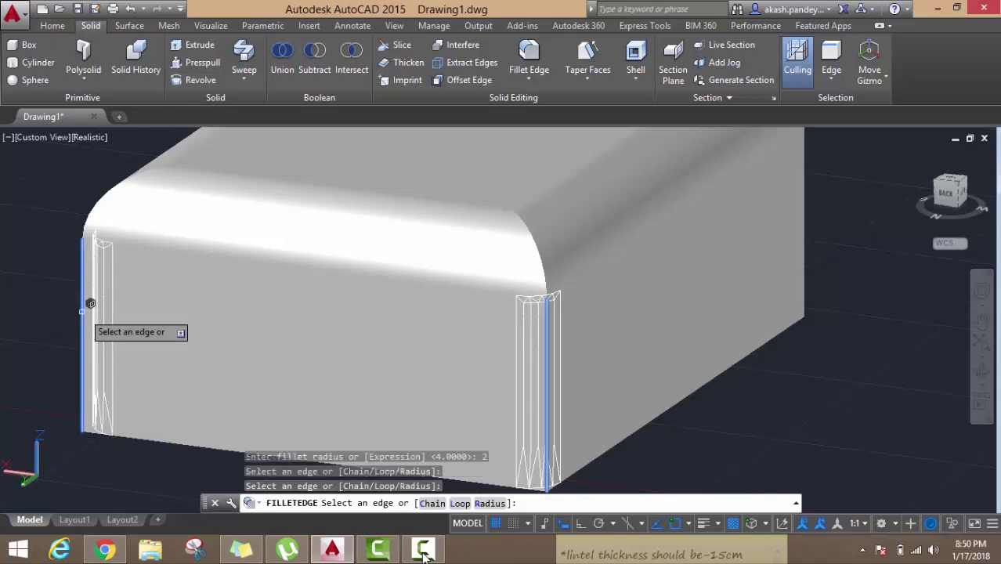
key("Return")
key("Return")
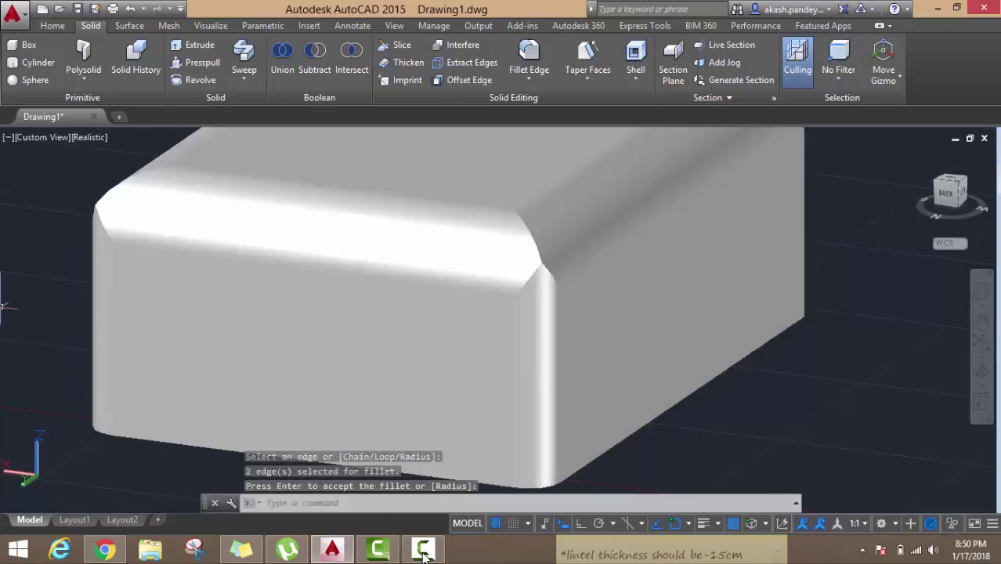
scroll(480, 346, "up", 3)
scroll(538, 213, "up", 2)
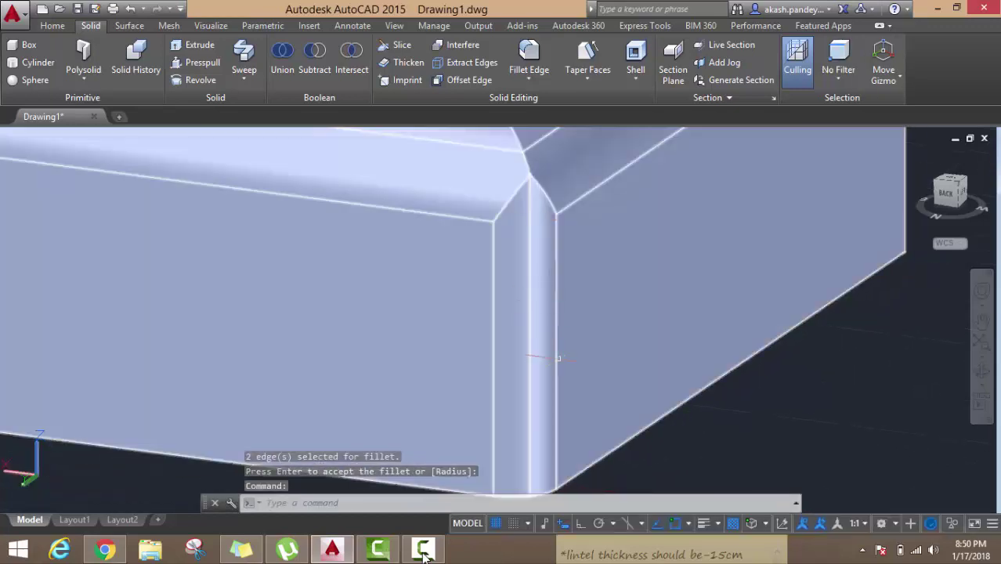
scroll(563, 370, "down", 5)
middle_click_drag(562, 370, 600, 359, "shift")
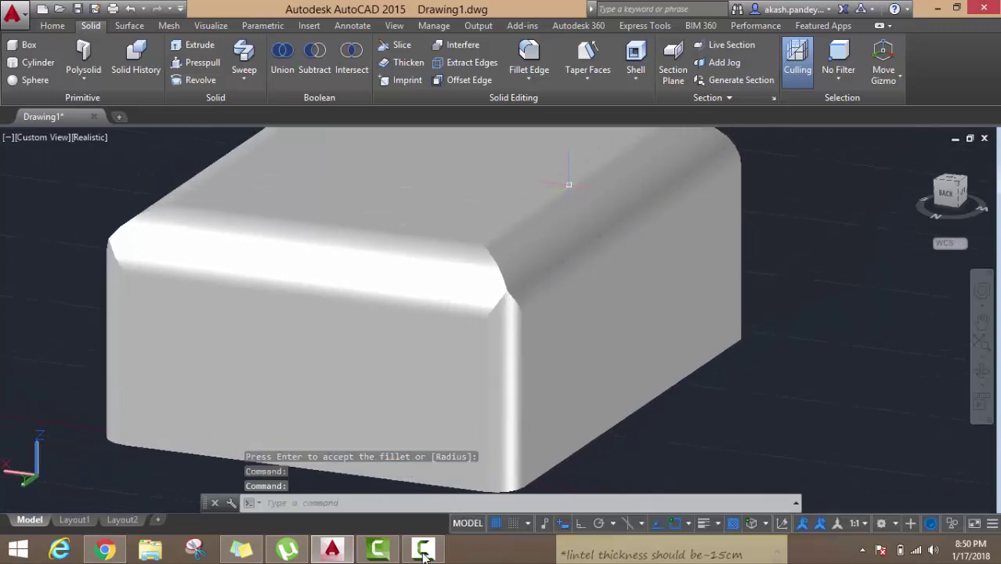
scroll(553, 129, "up", 2)
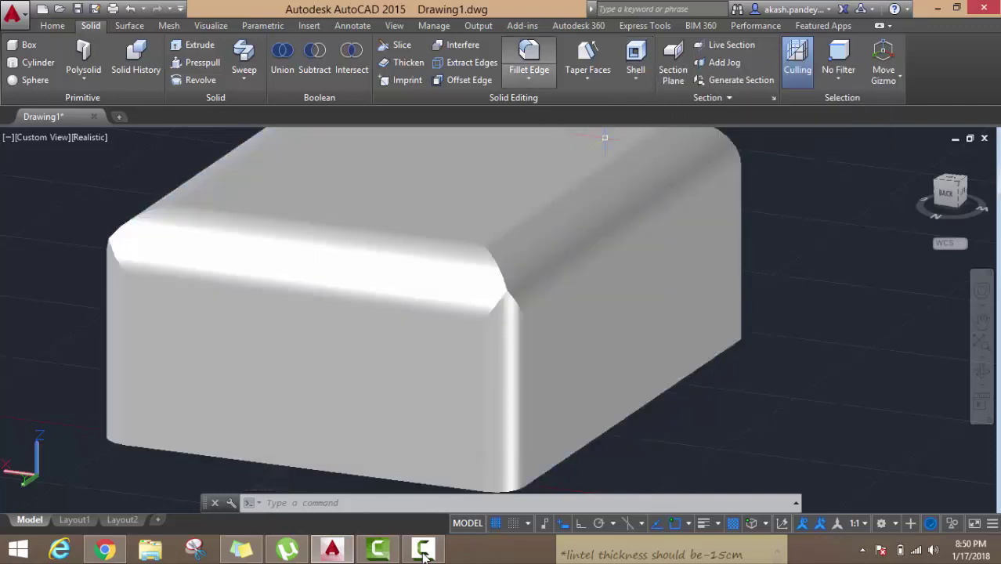
left_click(529, 78)
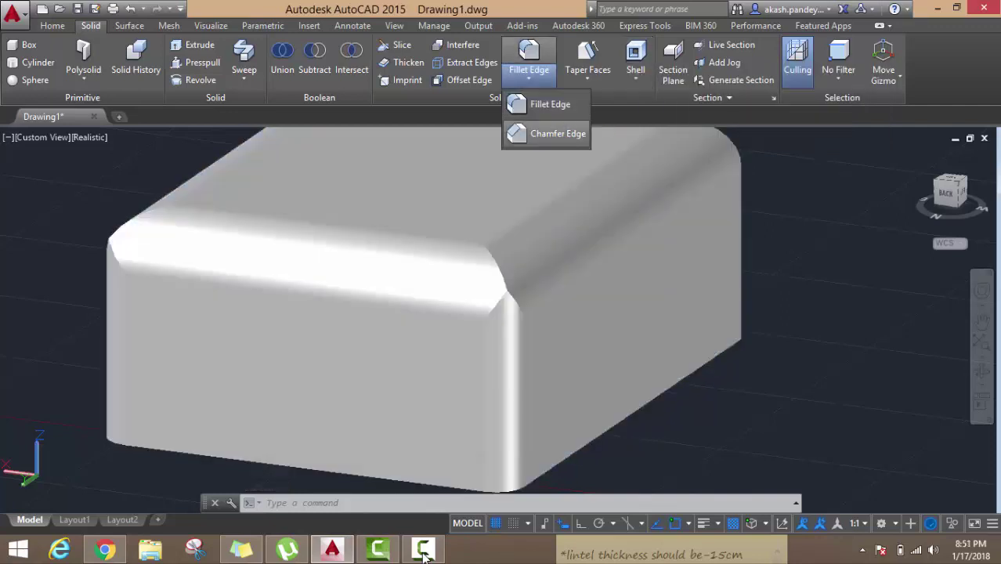
left_click(588, 77)
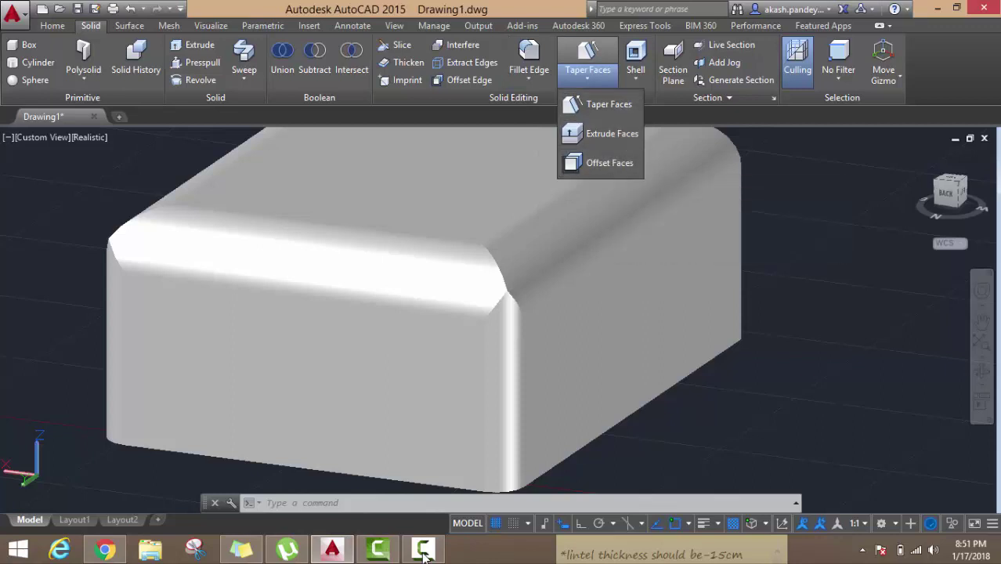
left_click(792, 174)
left_click(738, 158)
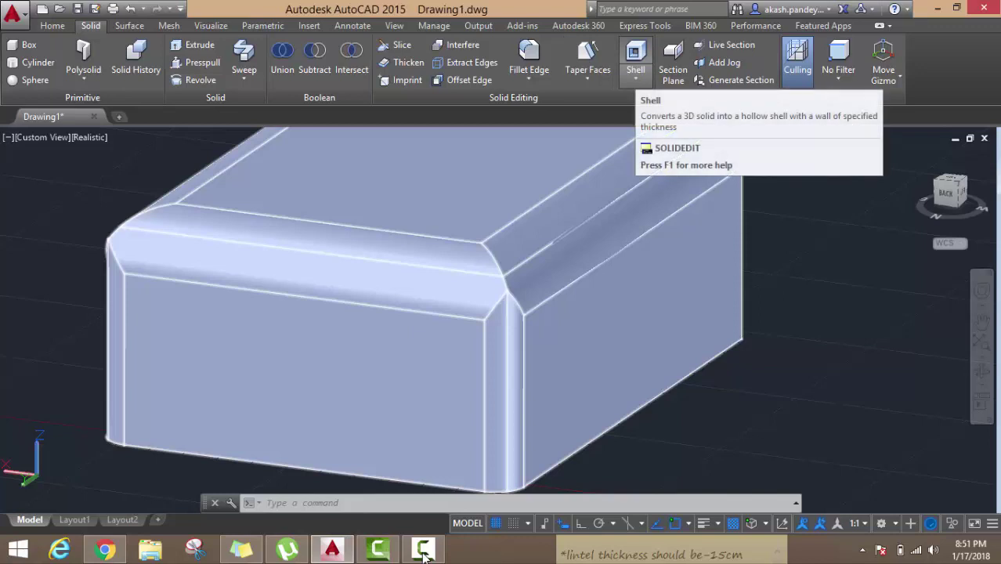
middle_click_drag(659, 222, 612, 230)
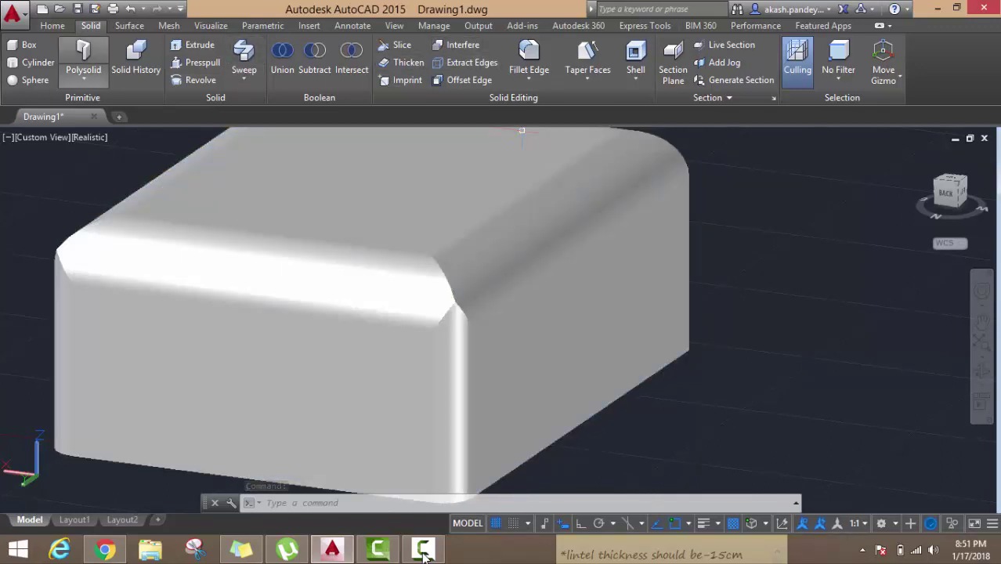
left_click(52, 25)
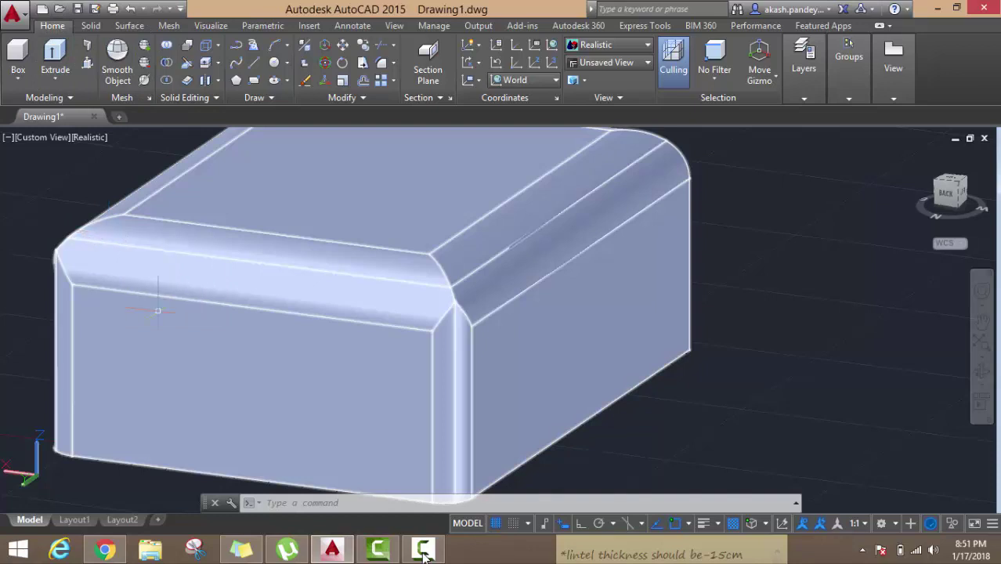
left_click(423, 555)
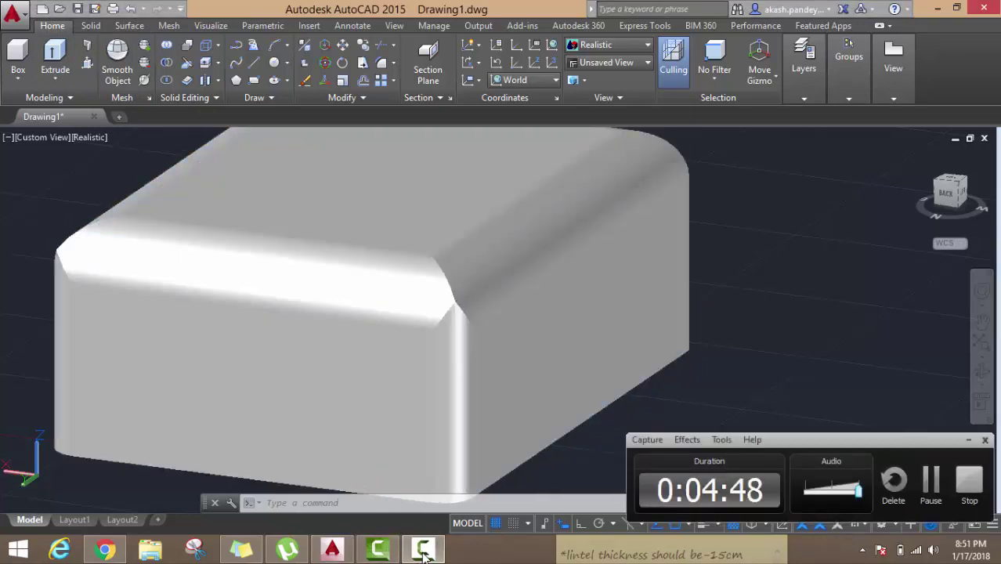